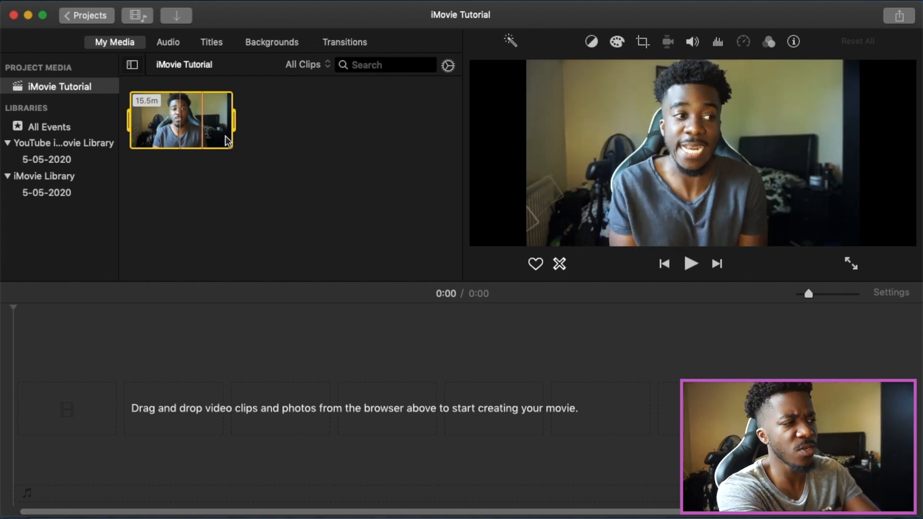
- Add the entire 15.5-minute clip from the project media to the empty timeline
left_click(168, 119)
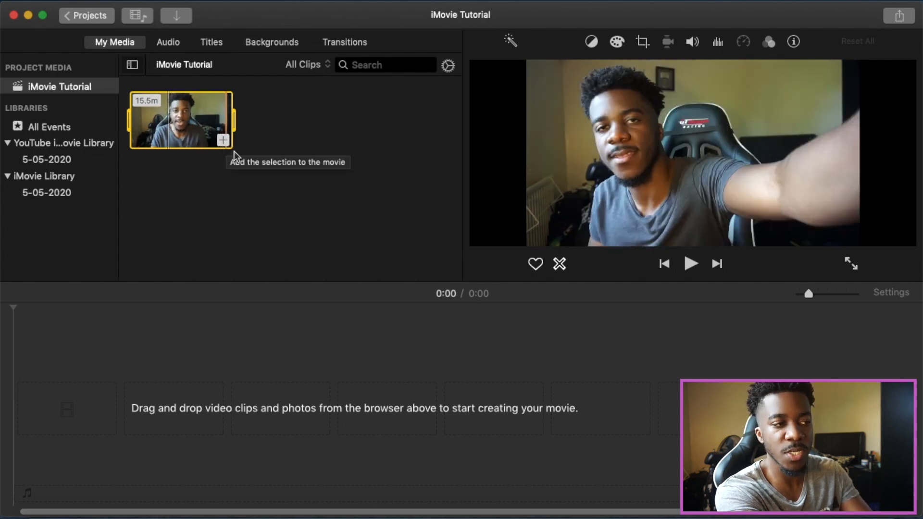
left_click(360, 395)
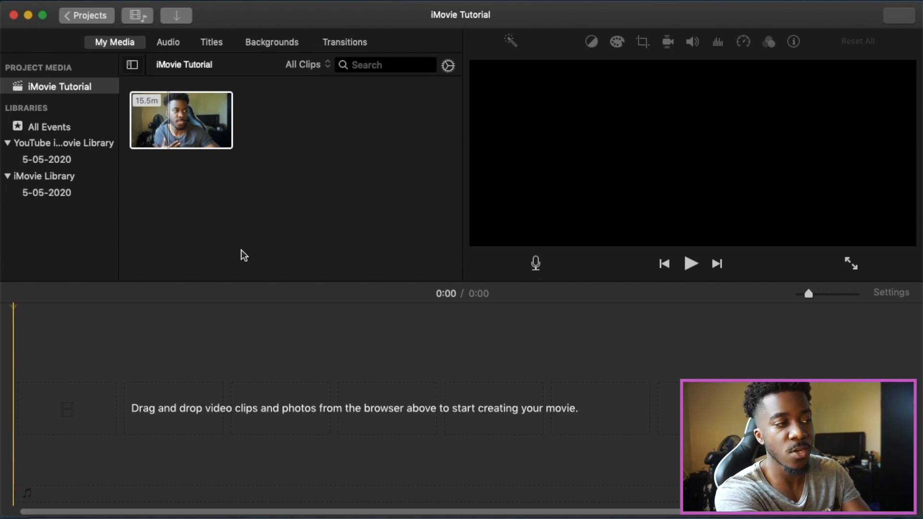
left_click(194, 126)
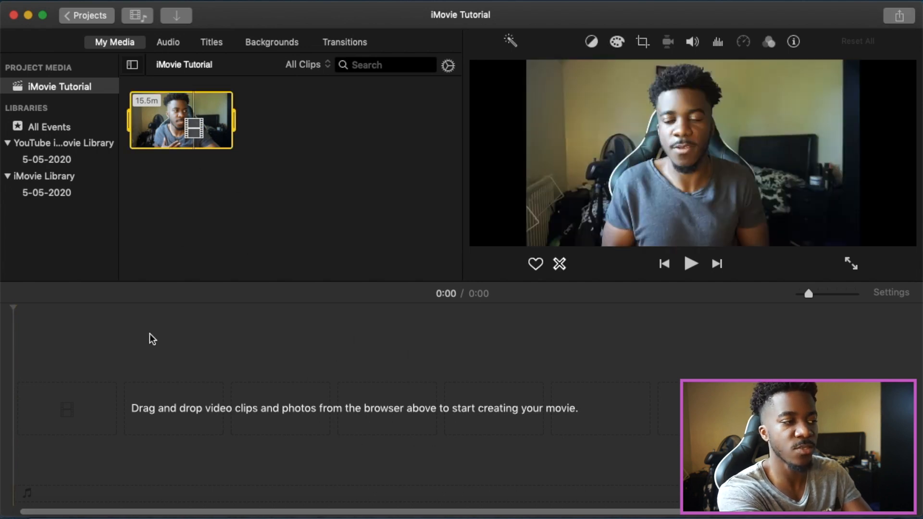
key("e")
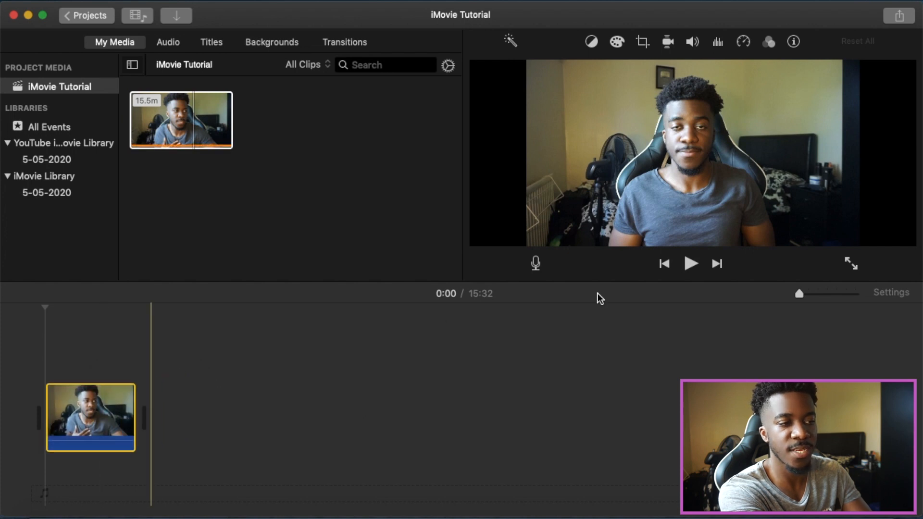
- Zoom the timeline in and out to examine the clip's thumbnails and waveform at different magnifications
left_click_drag(812, 295, 839, 294)
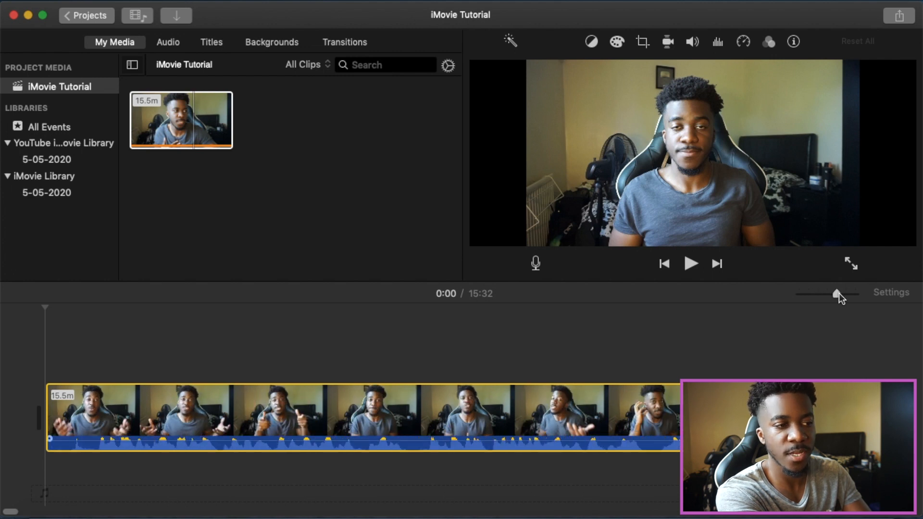
left_click(804, 294)
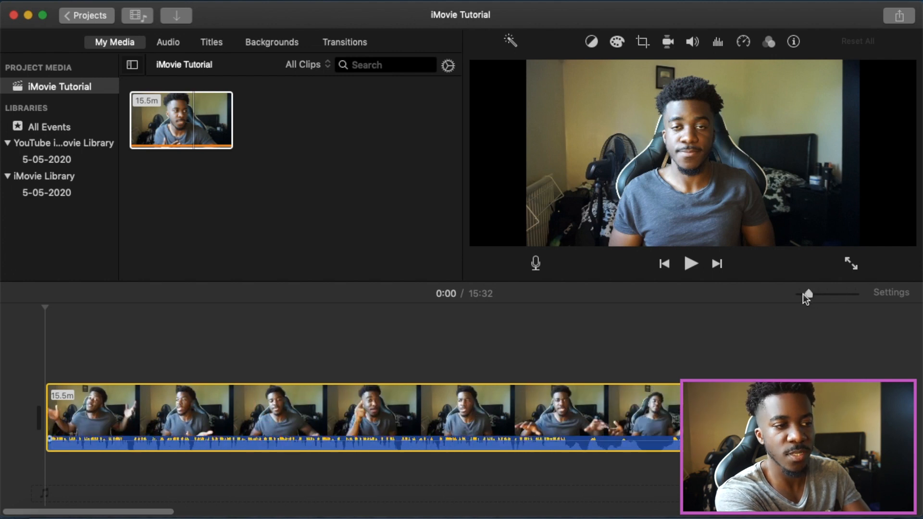
left_click_drag(804, 295, 800, 293)
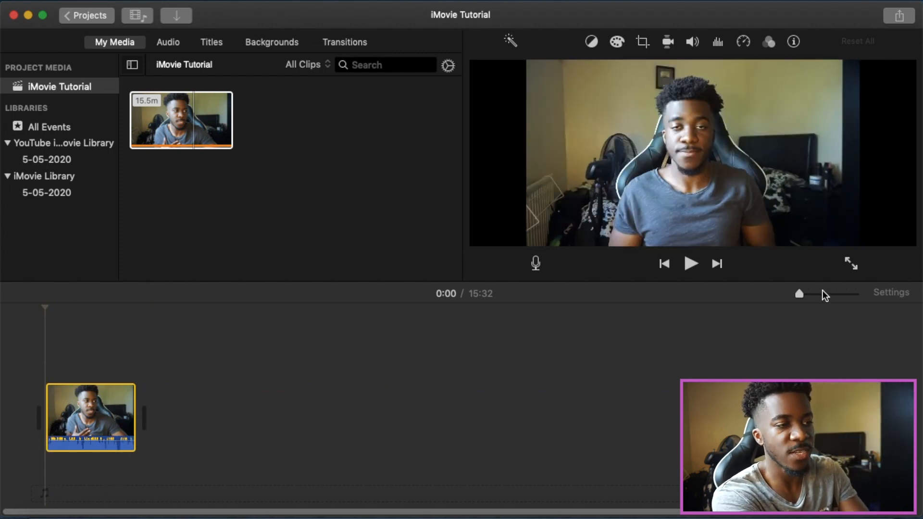
left_click(812, 294)
left_click(835, 294)
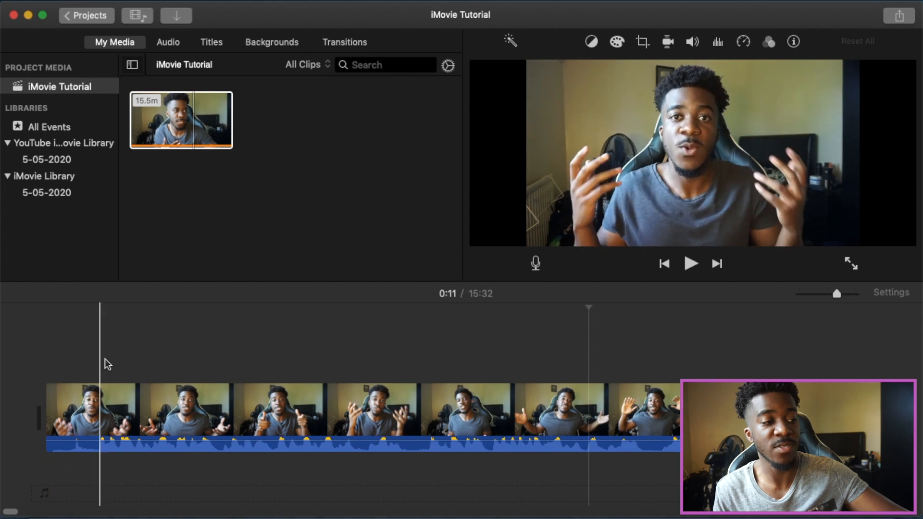
left_click(805, 292)
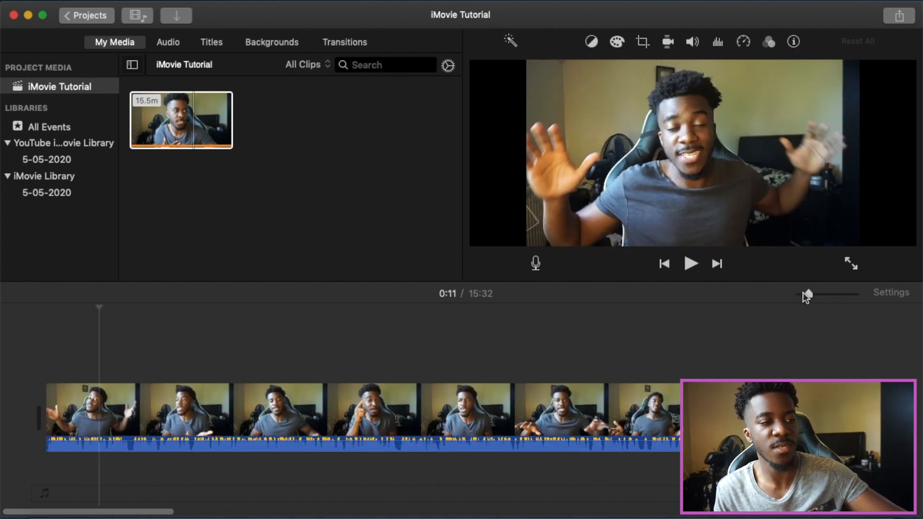
left_click_drag(806, 294, 796, 293)
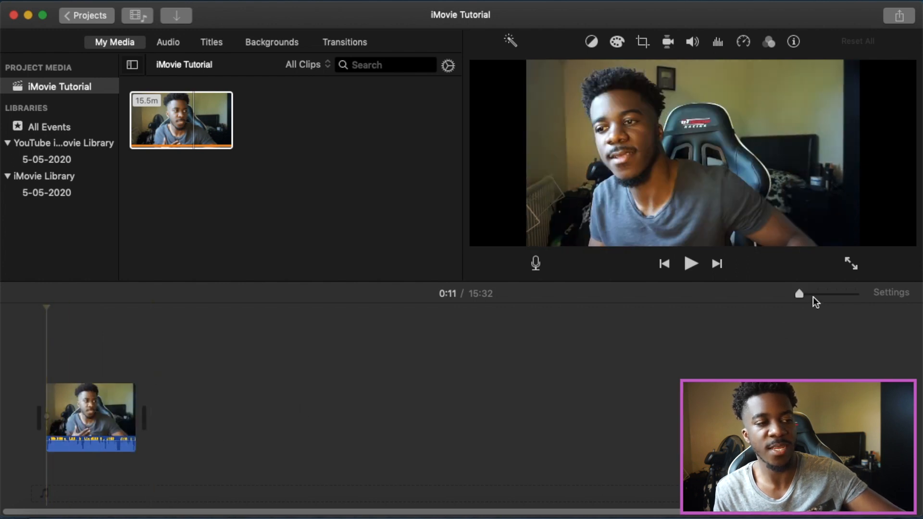
left_click(813, 294)
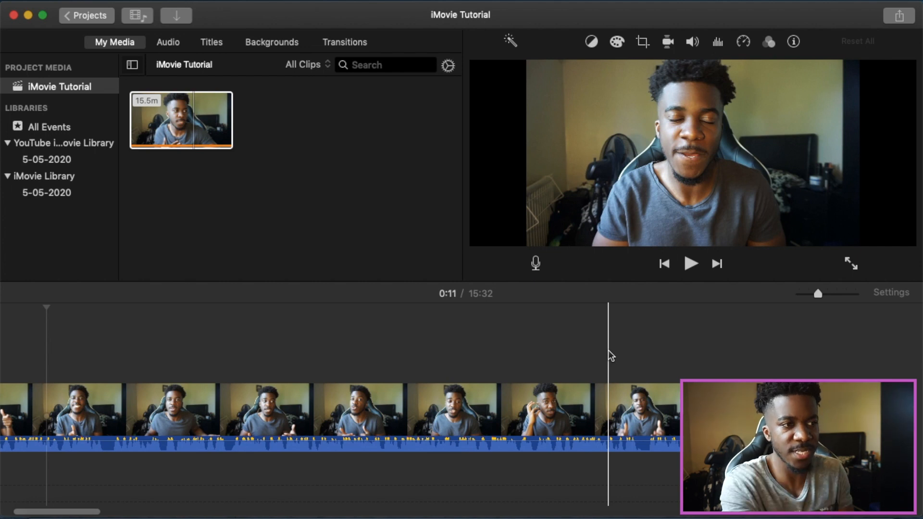
left_click_drag(817, 293, 795, 301)
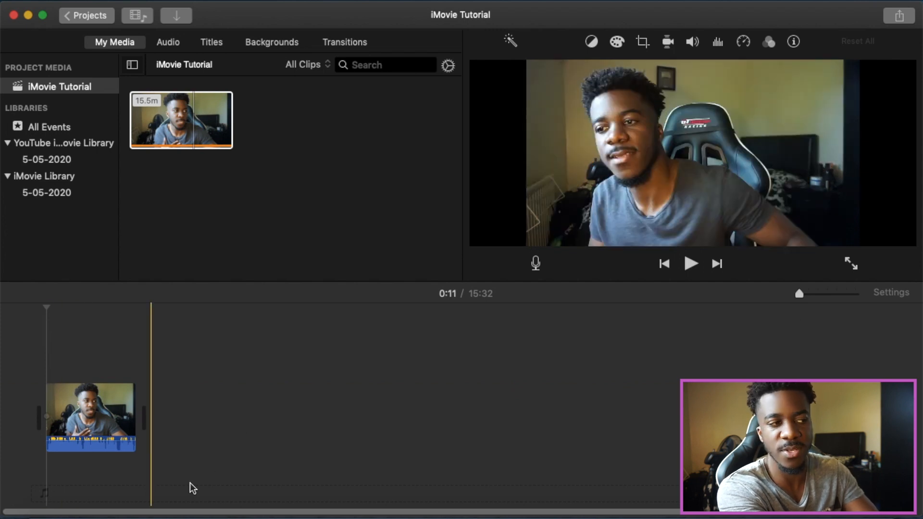
left_click(814, 294)
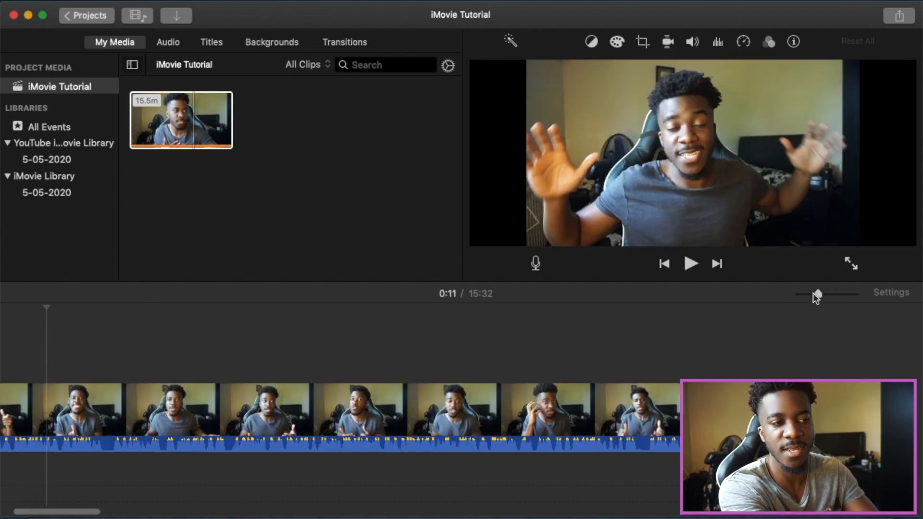
left_click_drag(816, 297, 830, 294)
left_click(809, 293)
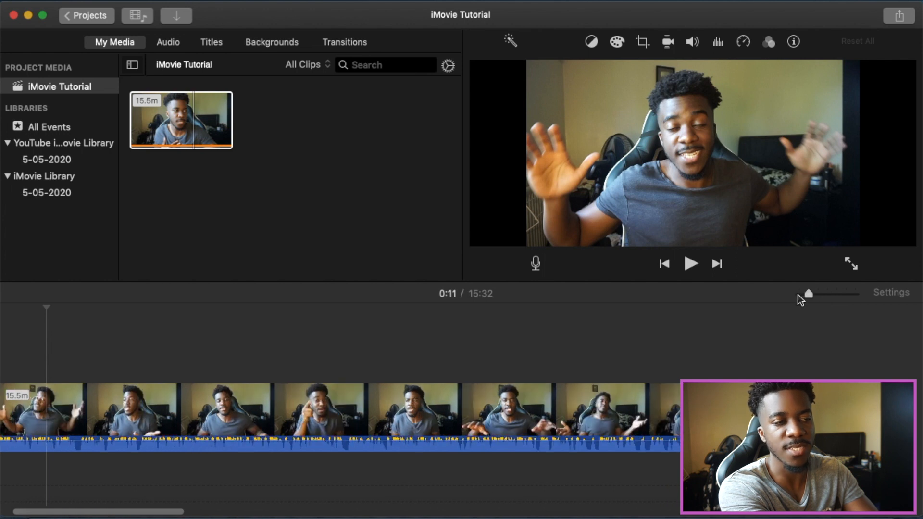
left_click(798, 295)
left_click(812, 294)
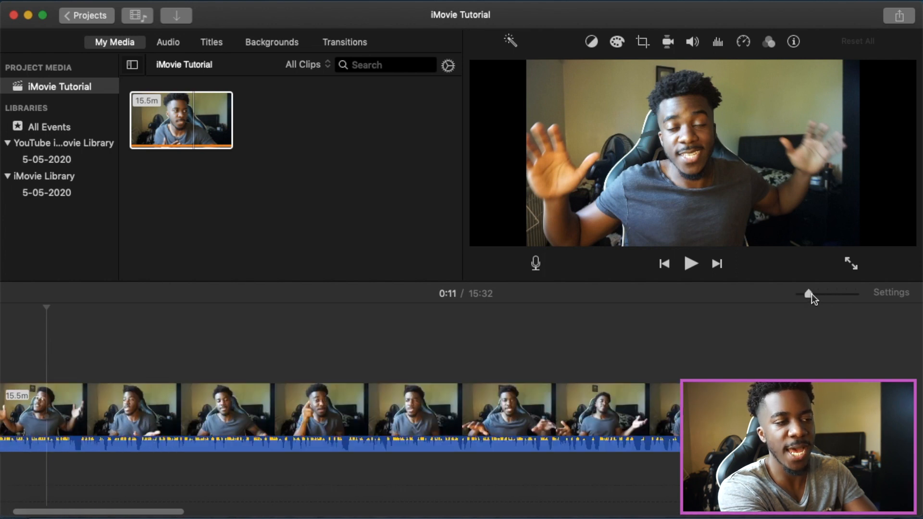
- Look through the timeline clip from its start to its end and return to the beginning
scroll(698, 346, "left", 3)
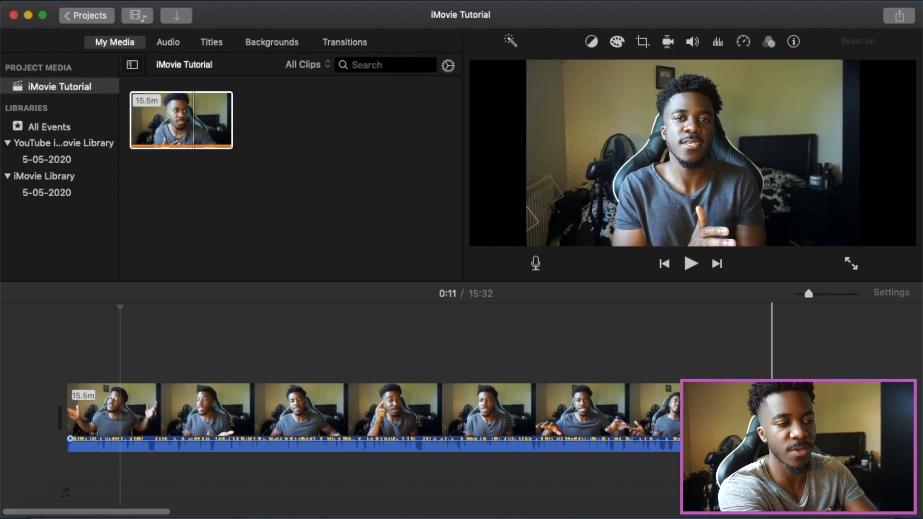
scroll(582, 346, "right", 20)
scroll(340, 418, "right", 10)
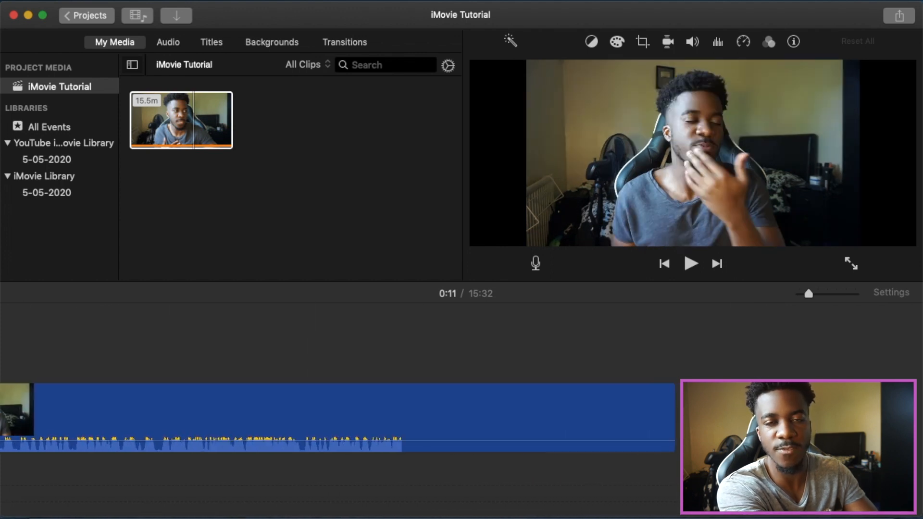
scroll(341, 418, "left", 15)
scroll(341, 418, "left", 20)
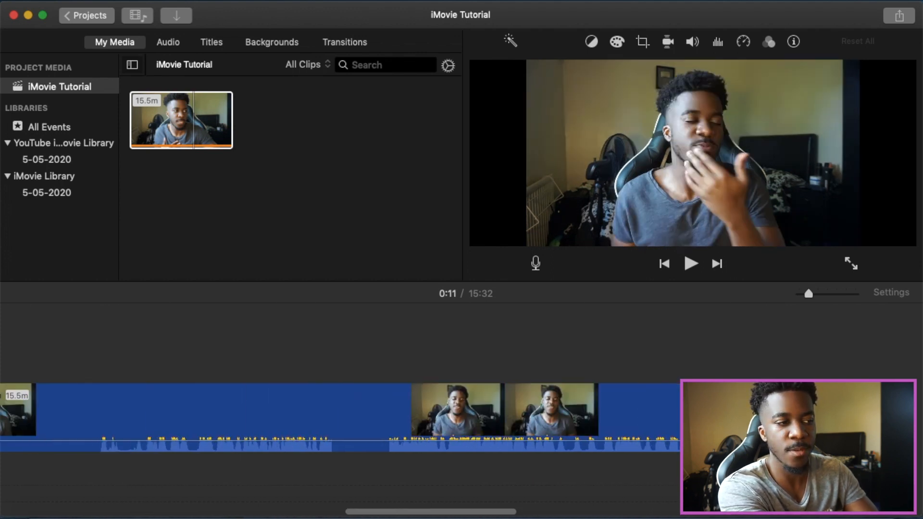
scroll(341, 417, "right", 20)
scroll(524, 397, "left", 20)
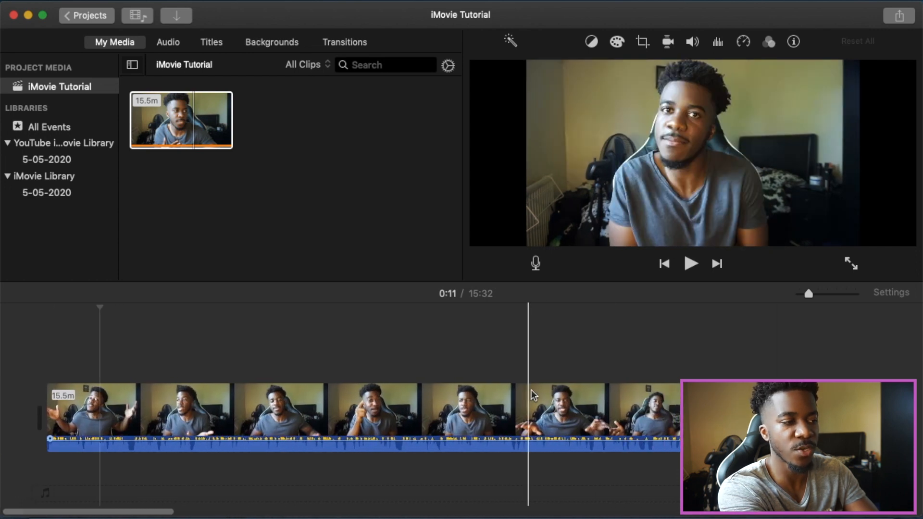
- Position the playhead at 1:00 in the timeline clip and split the clip there
left_click(459, 392)
left_click(405, 391)
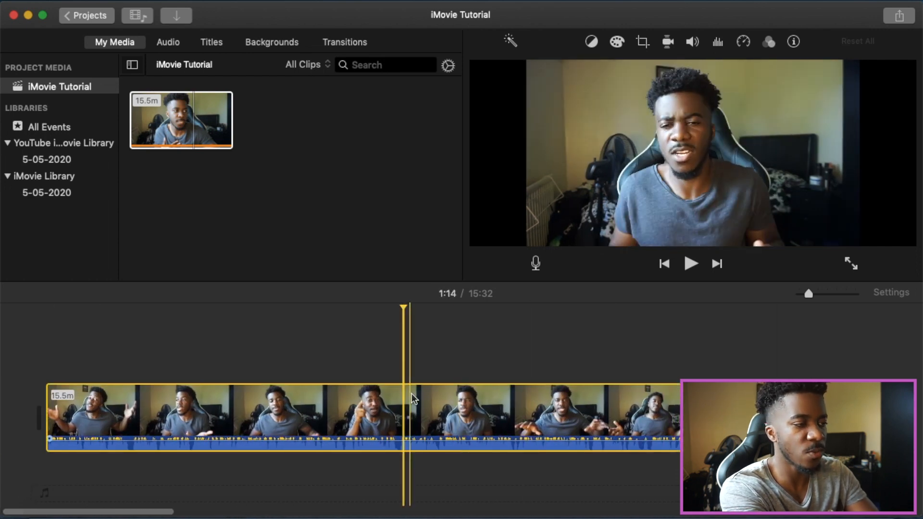
left_click(364, 402)
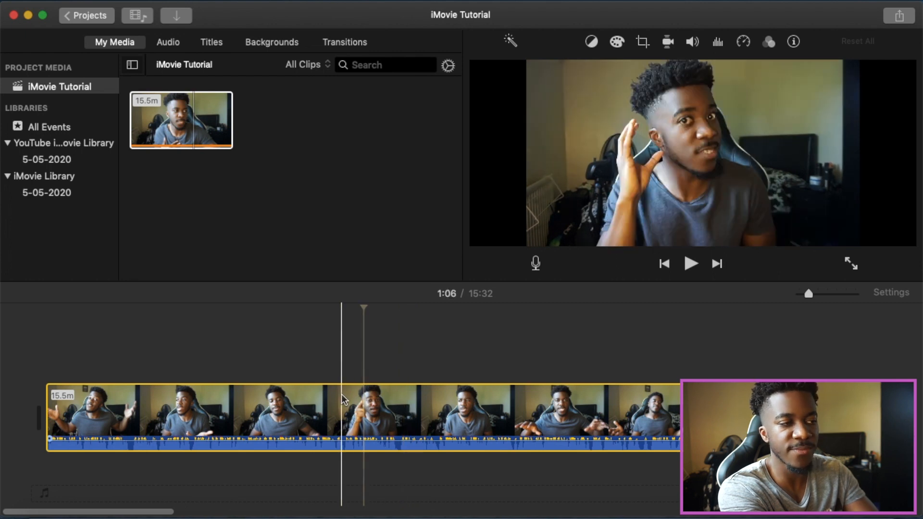
left_click(328, 406)
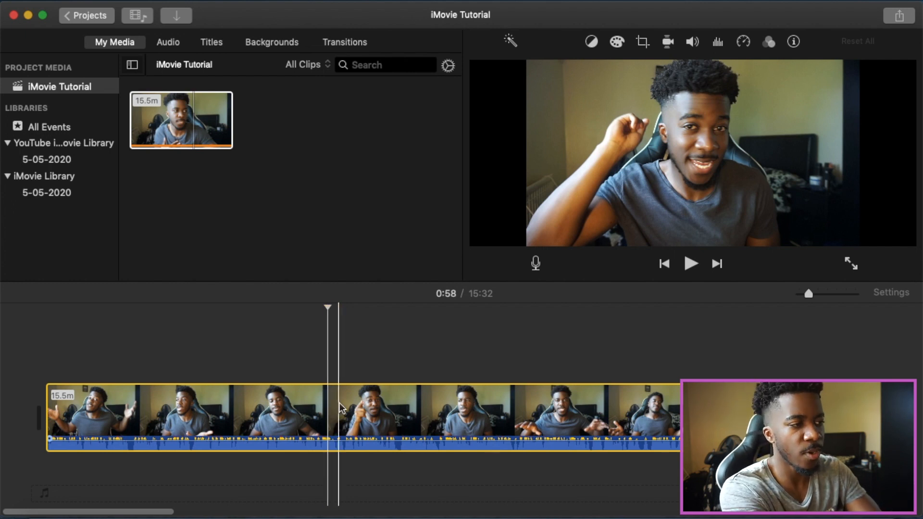
left_click(345, 403)
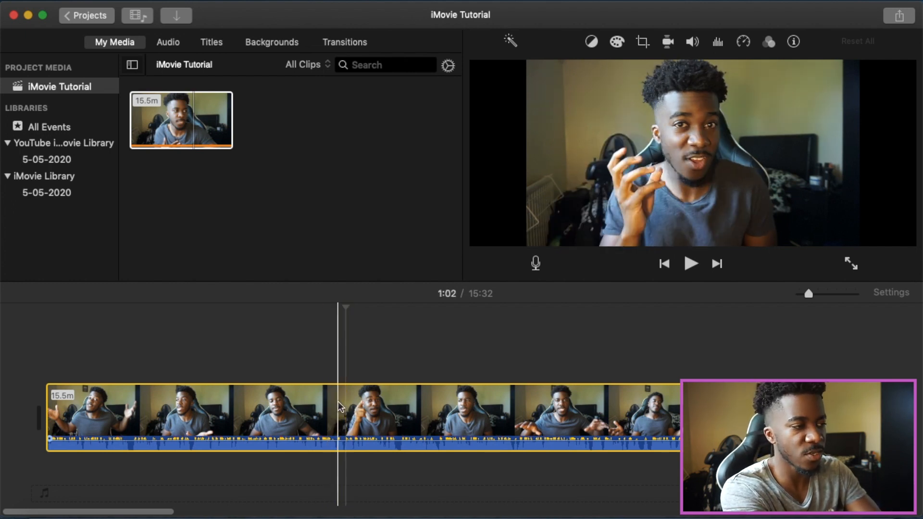
left_click(339, 403)
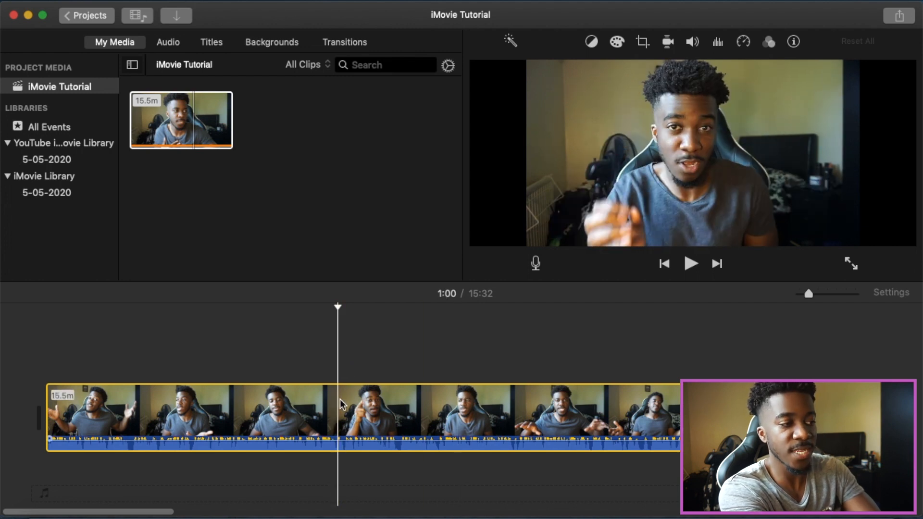
right_click(340, 399)
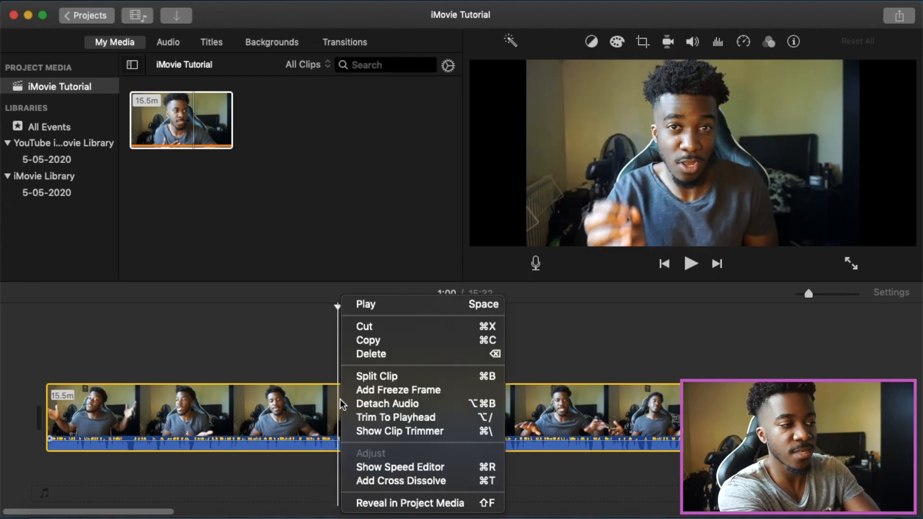
left_click(365, 376)
- Delete the section after the 1:00 split, keeping only the first minute of footage
left_click(383, 404)
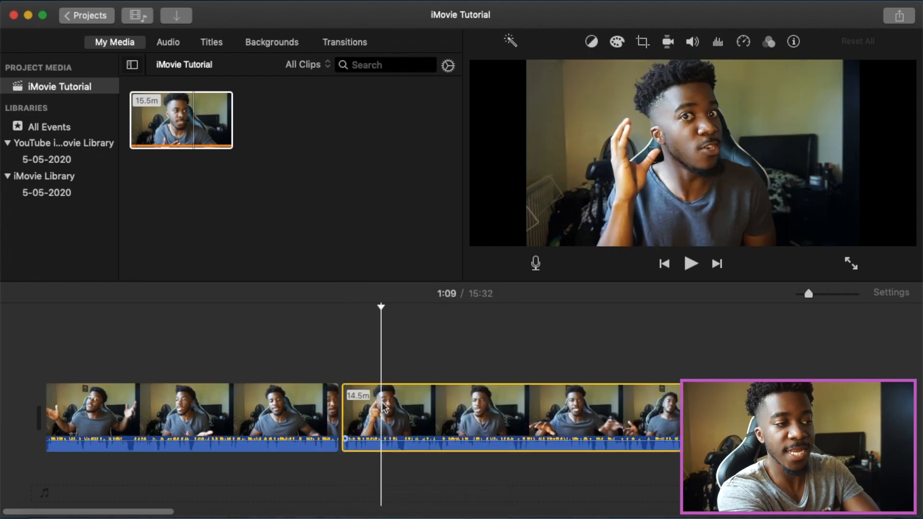
right_click(454, 403)
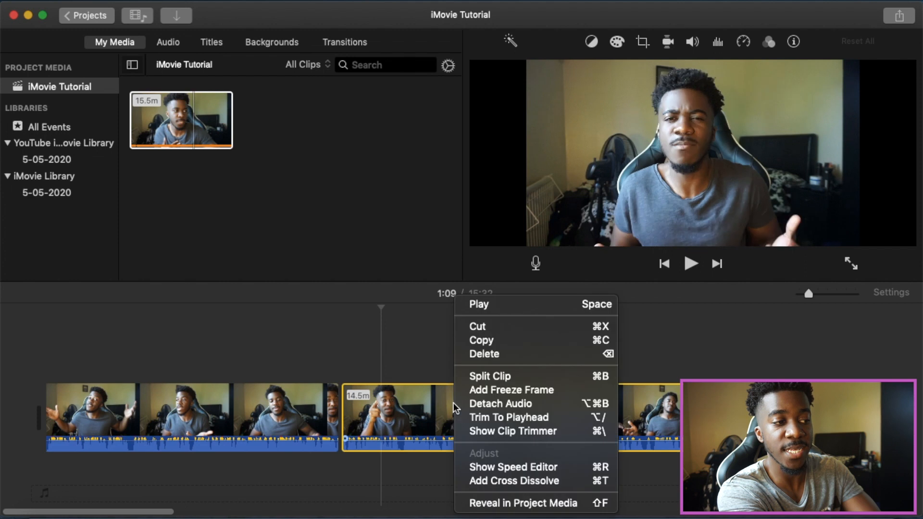
left_click(492, 355)
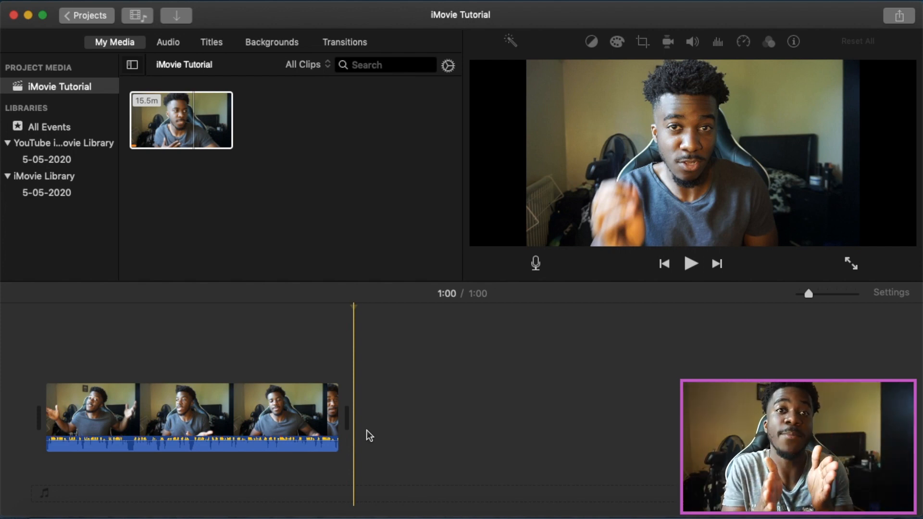
- Try lowering the one-minute clip's audio volume to 50%, and raise it back up
left_click(821, 294)
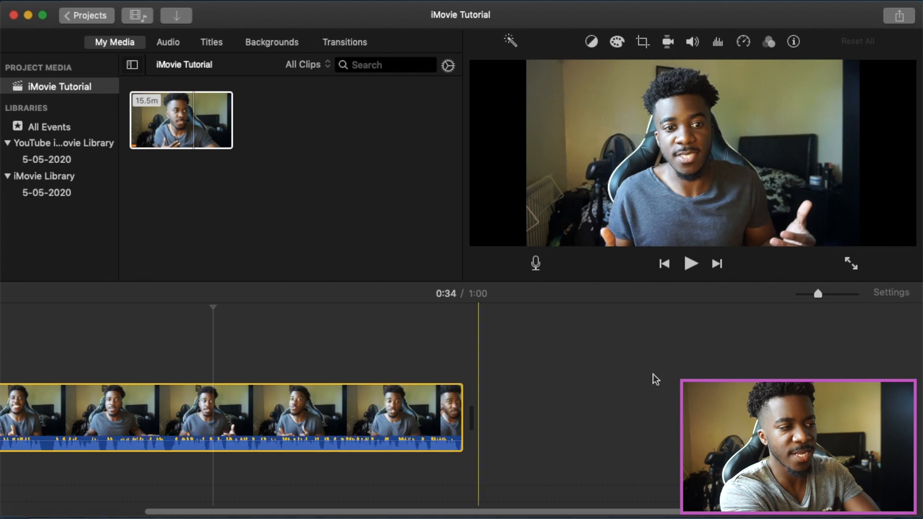
scroll(444, 424, "left", 3)
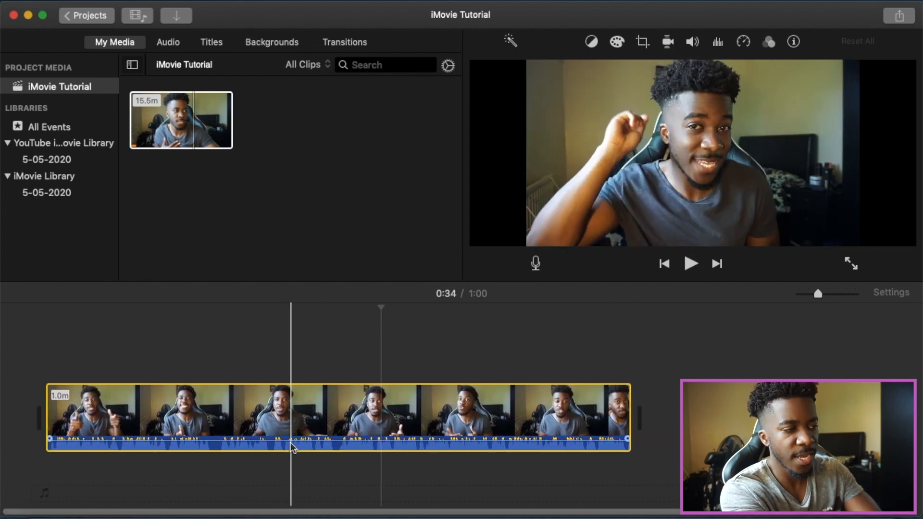
left_click_drag(291, 442, 286, 445)
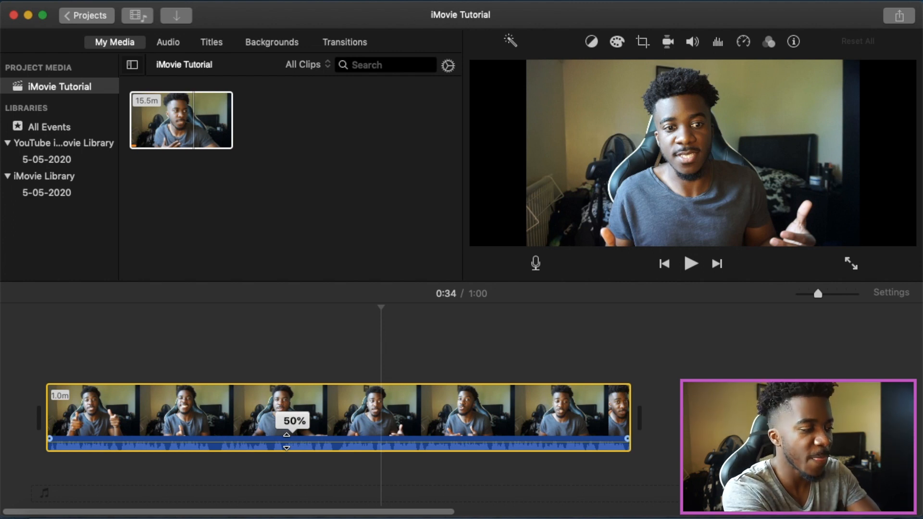
left_click_drag(286, 439, 286, 437)
left_click_drag(287, 438, 286, 438)
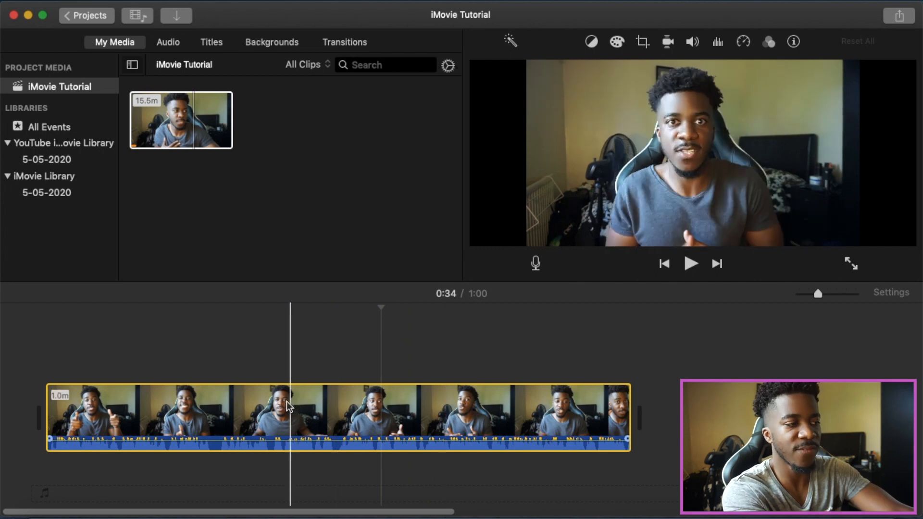
- Split the one-minute clip at 0:29 and select the first of the two parts
left_click(327, 416)
right_click(327, 416)
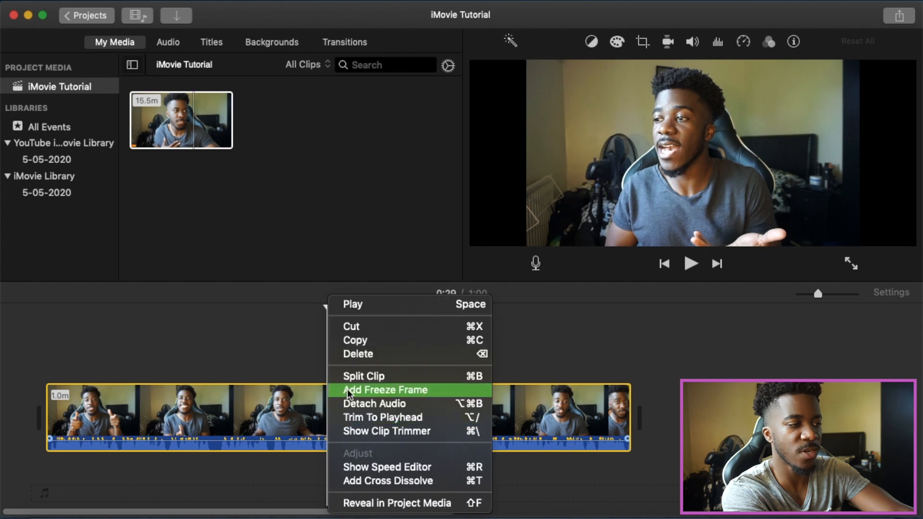
left_click(363, 376)
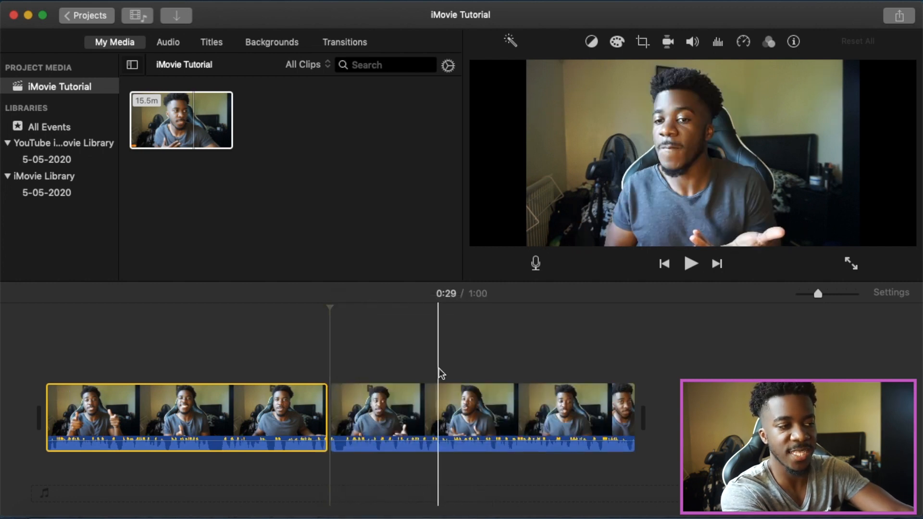
left_click(449, 402)
left_click(260, 391)
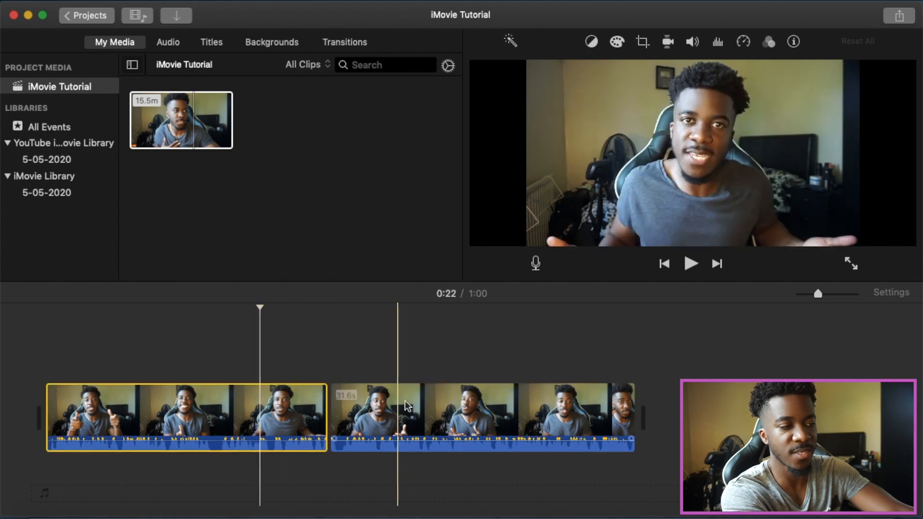
- Crop the second timeline clip to fill with a smaller frame centred on the speaker, and apply the crop
left_click(427, 404)
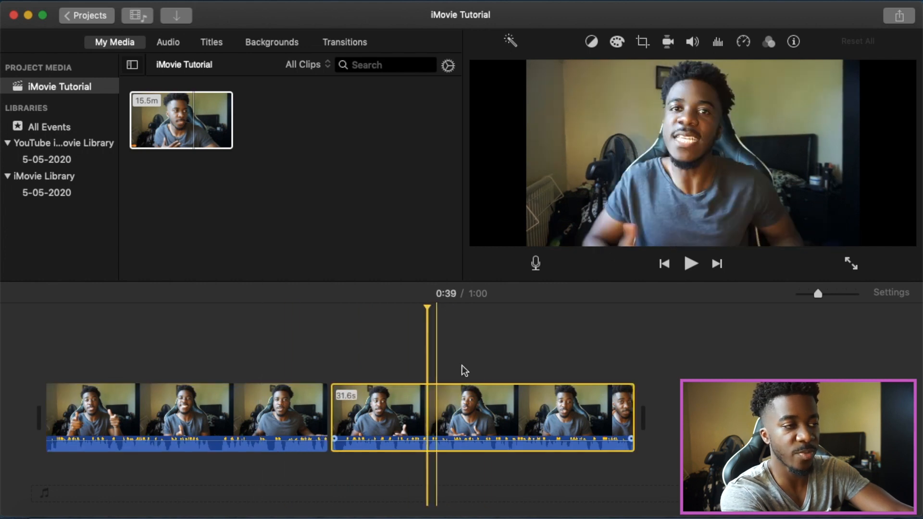
left_click(644, 47)
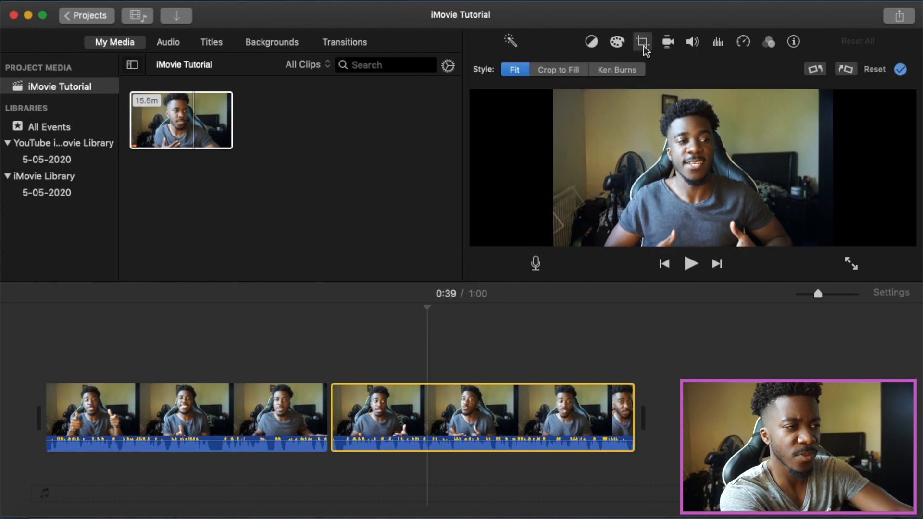
left_click(558, 69)
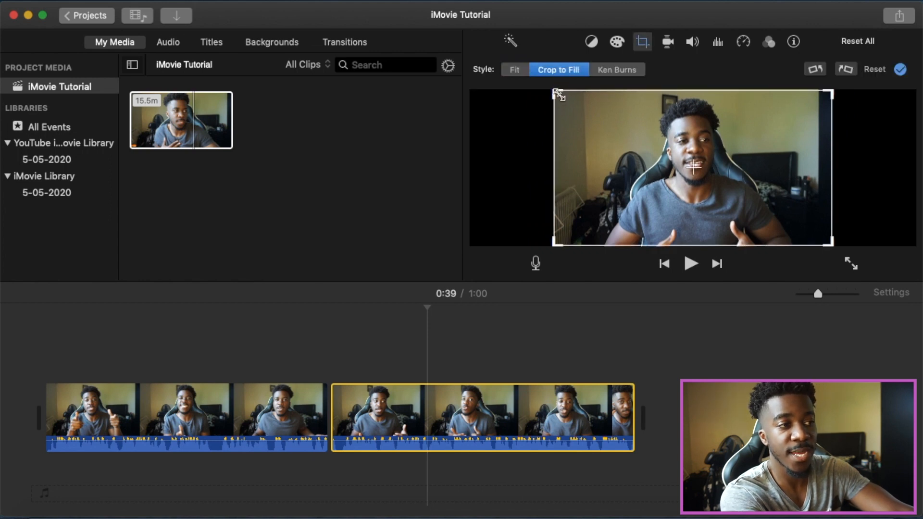
left_click_drag(559, 98, 613, 136)
left_click_drag(662, 174, 636, 159)
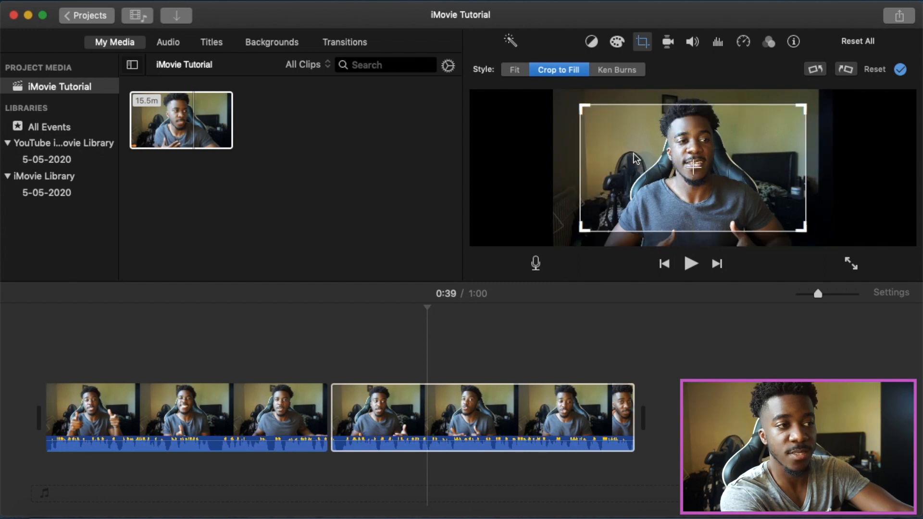
left_click(644, 44)
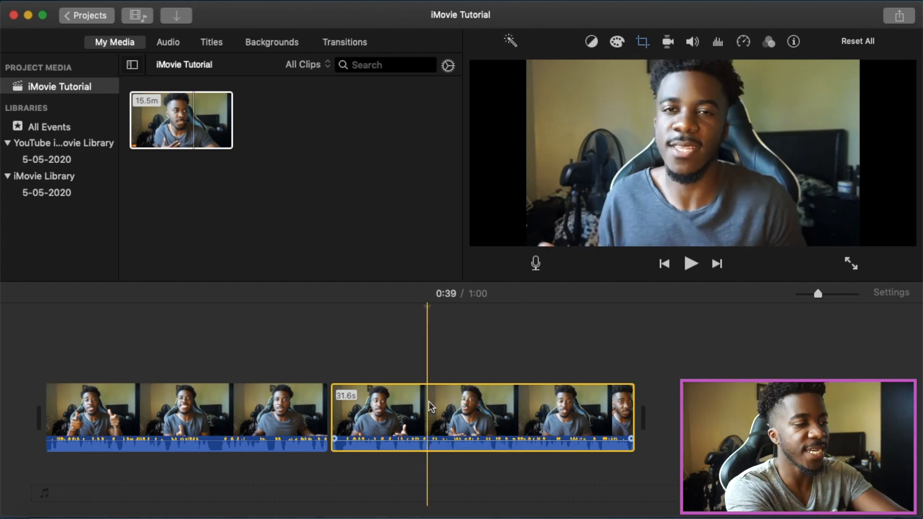
- Split the second timeline clip at 0:44
left_click(474, 408)
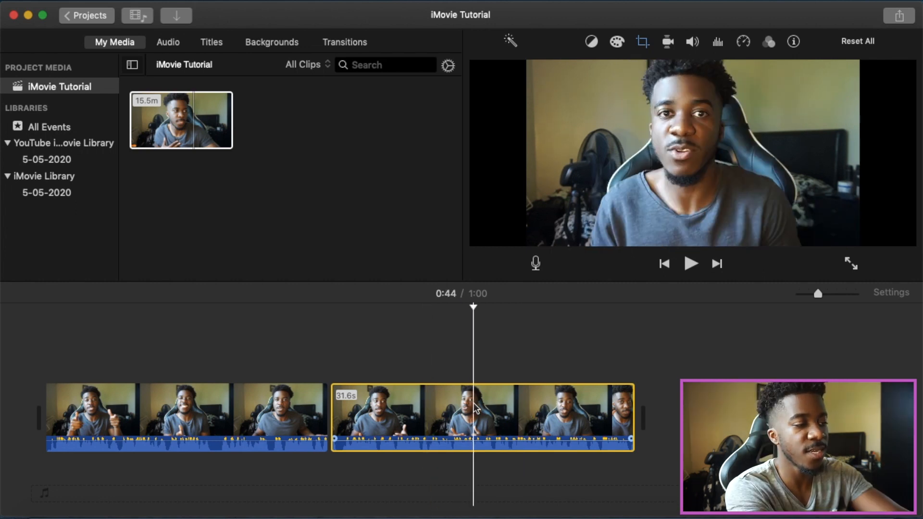
right_click(475, 405)
left_click(507, 379)
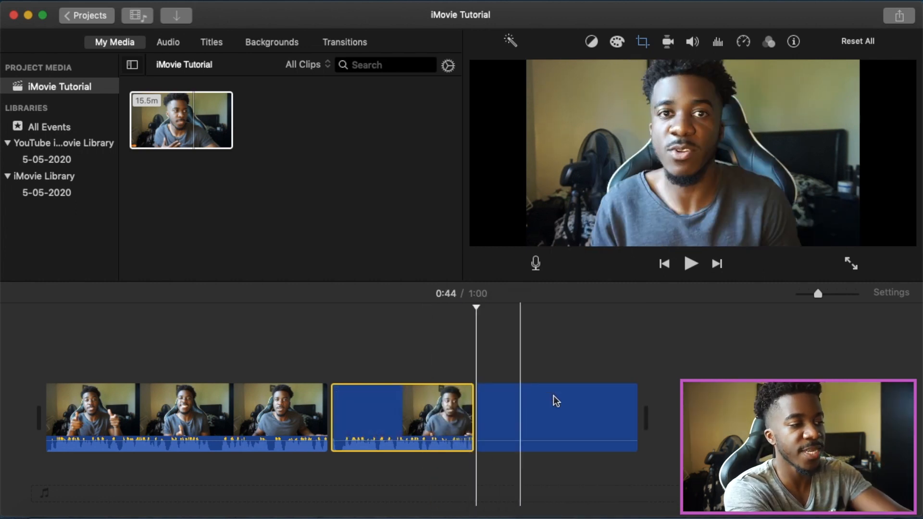
- Apply the Ken Burns effect to the last clip, with a smaller start frame centred on the speaker inside the larger end frame
left_click(538, 409)
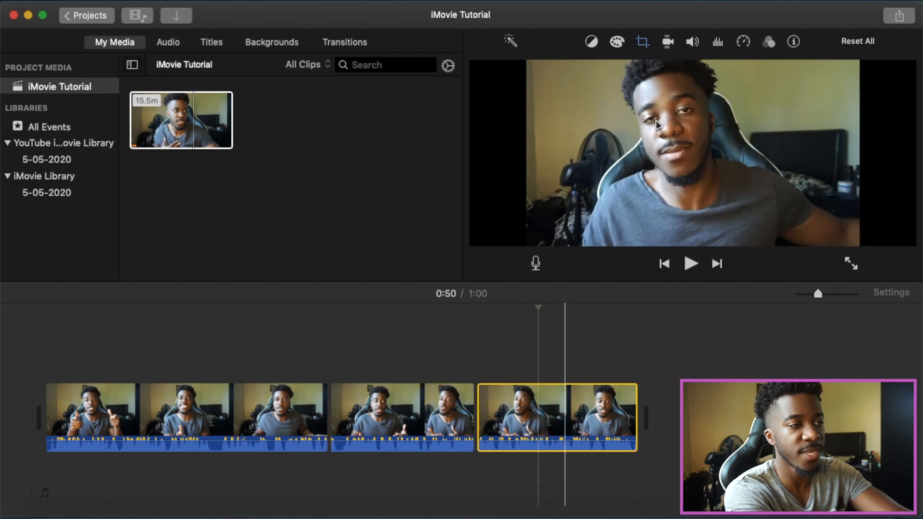
left_click(642, 43)
left_click(627, 71)
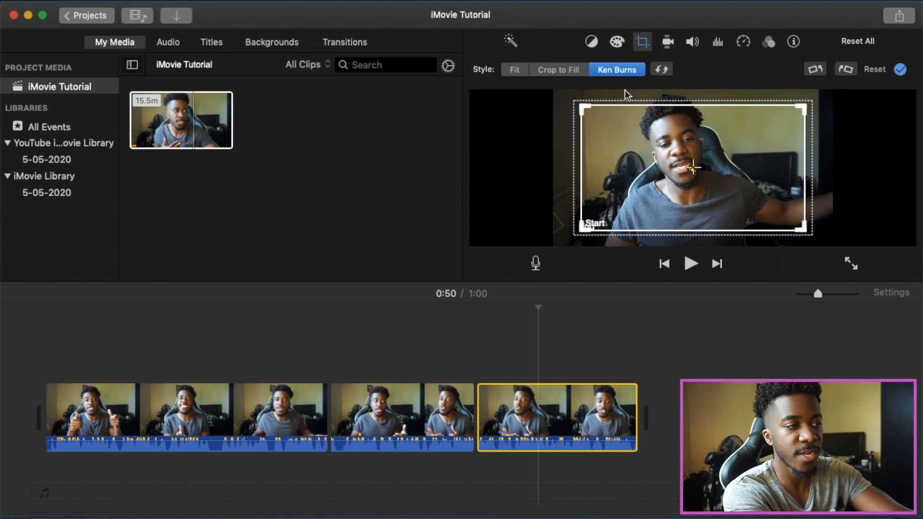
left_click_drag(577, 103, 639, 140)
left_click_drag(673, 178, 646, 162)
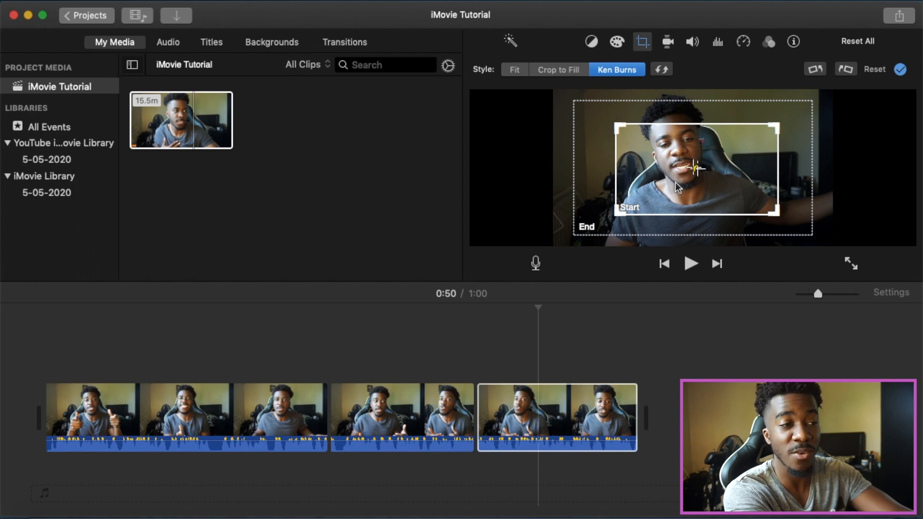
left_click_drag(673, 182, 671, 182)
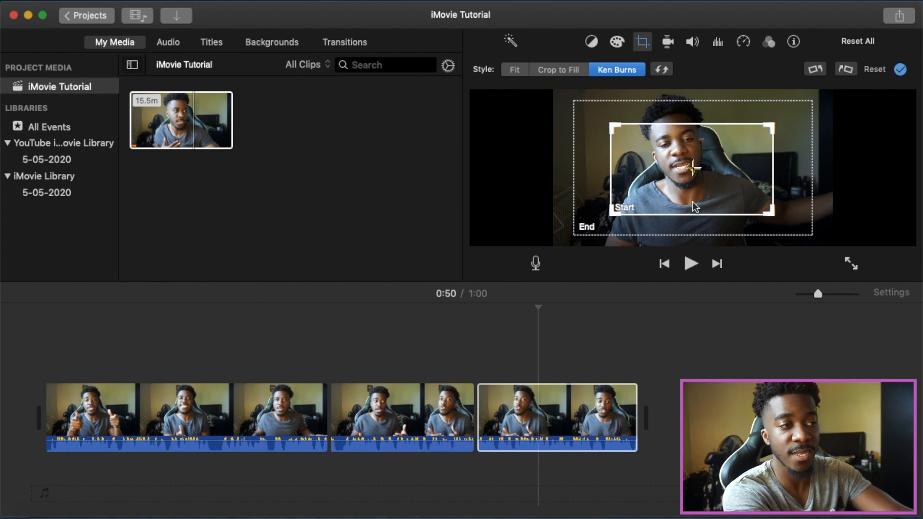
left_click(644, 44)
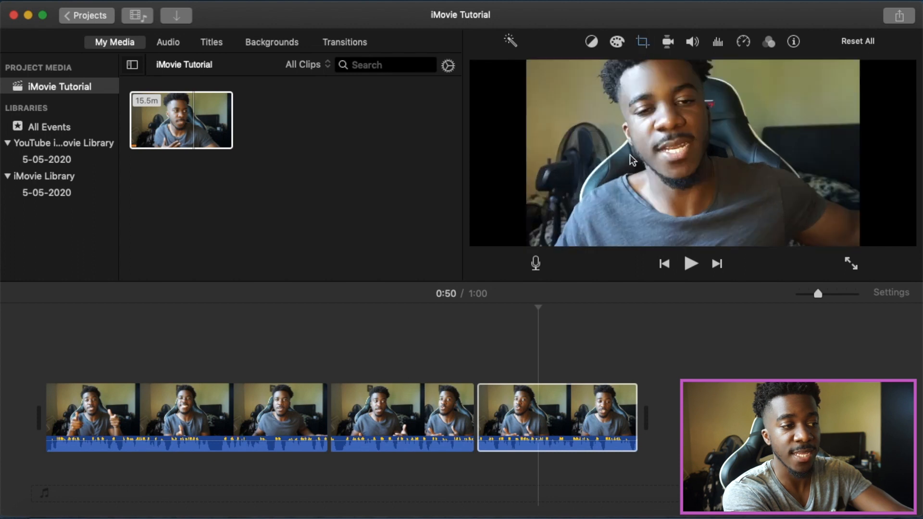
- Set the last clip's crop style to Fit, close the cropping controls and select the first clip
left_click(478, 343)
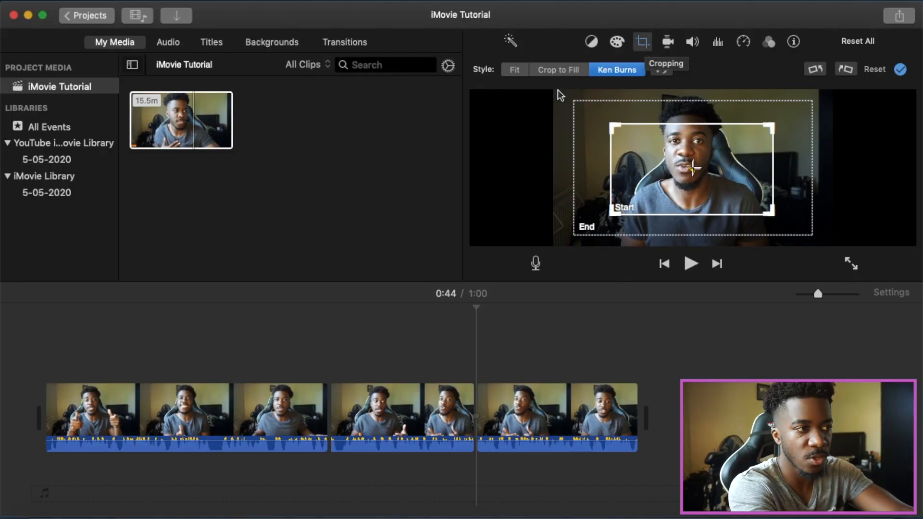
left_click(521, 71)
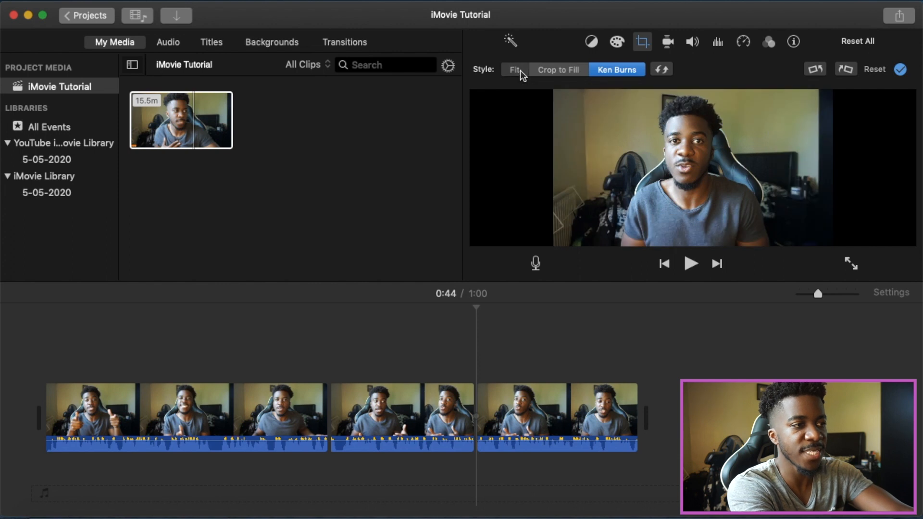
left_click(642, 42)
left_click(218, 415)
left_click(218, 415)
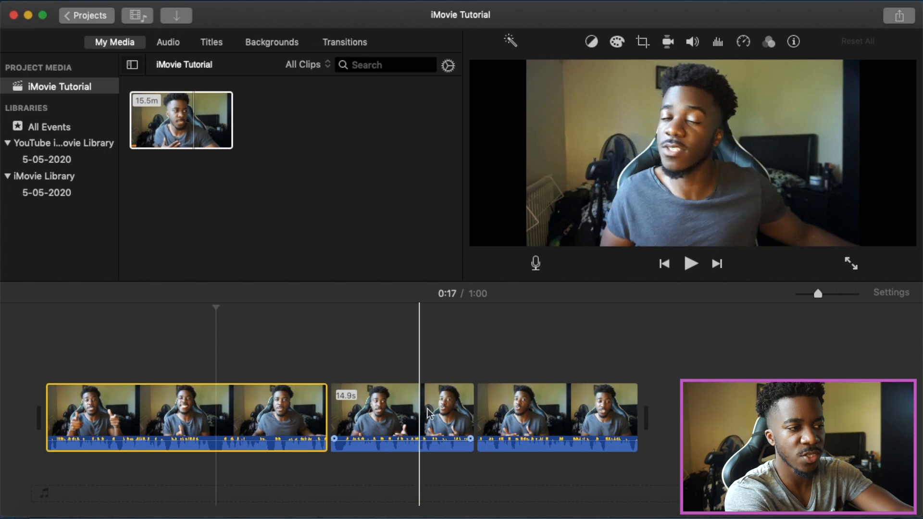
- Try the Slow speed setting on the last clip
left_click(524, 406)
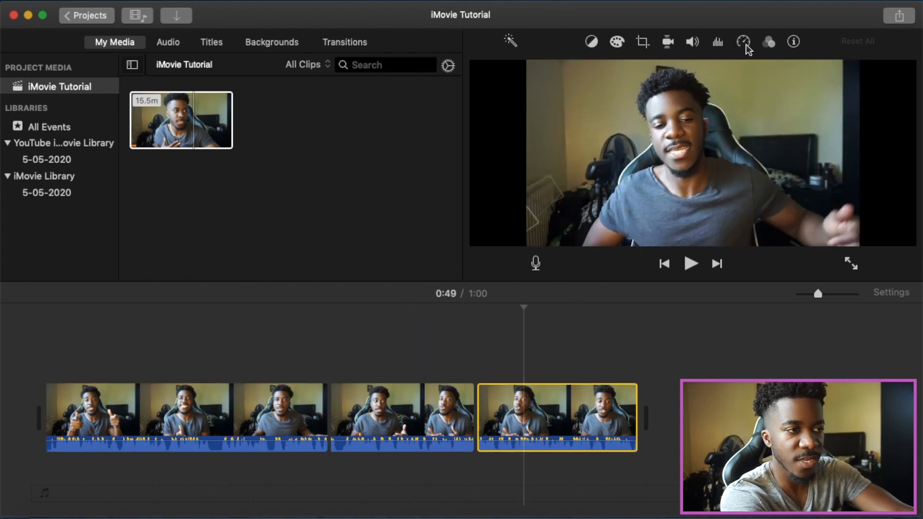
left_click(746, 45)
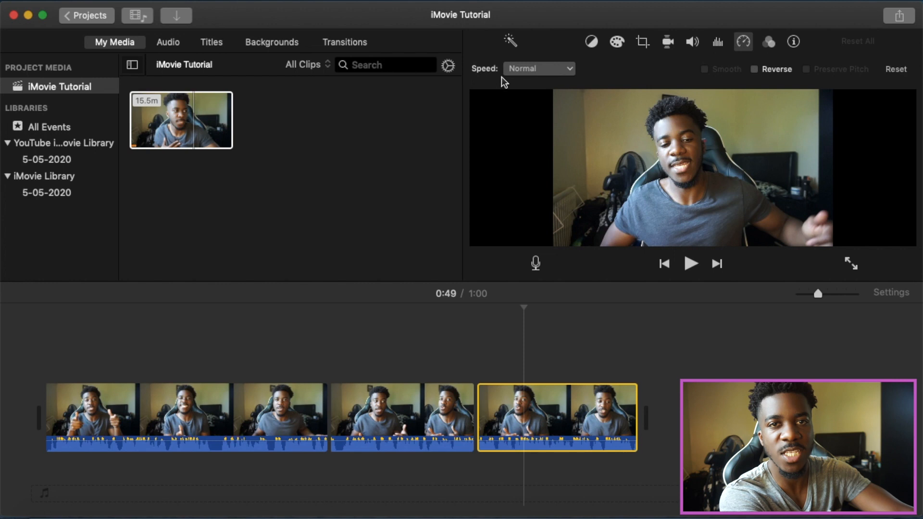
left_click(533, 71)
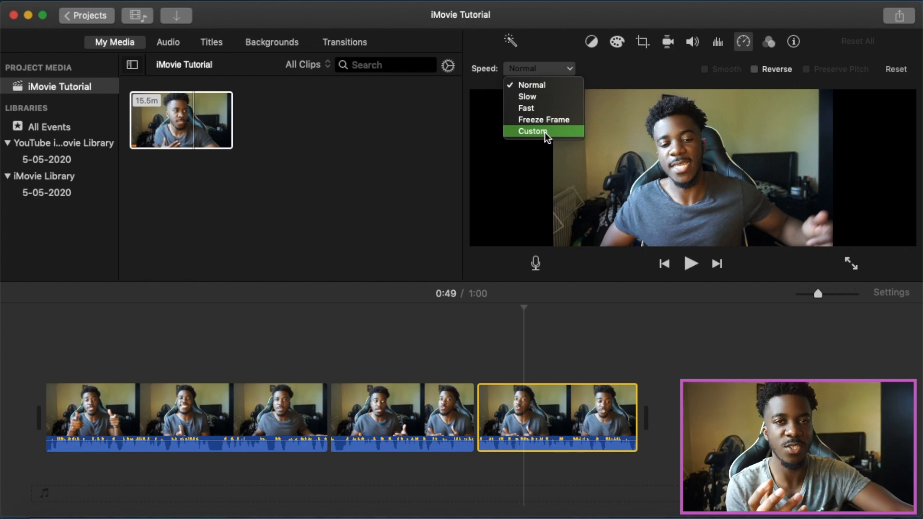
left_click(540, 97)
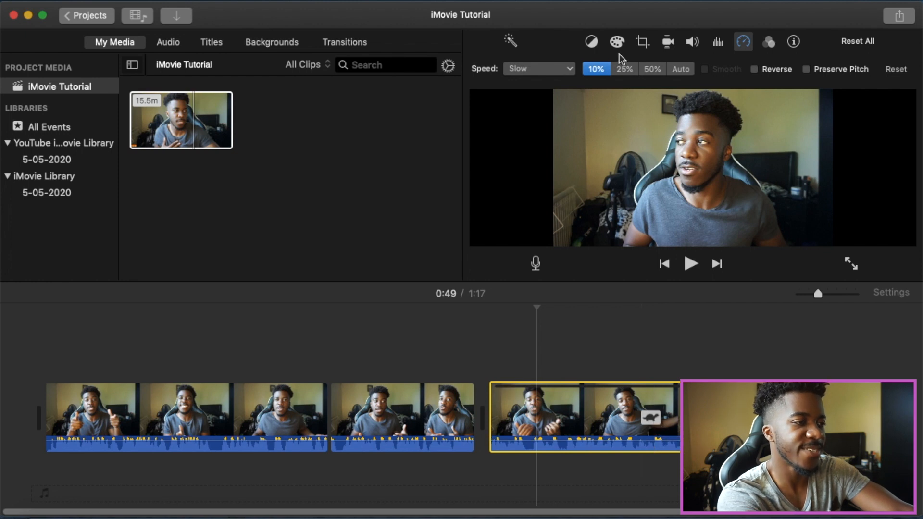
- Try the Fast speed on the last clip at 2x, 4x, 8x and 20x
left_click(558, 72)
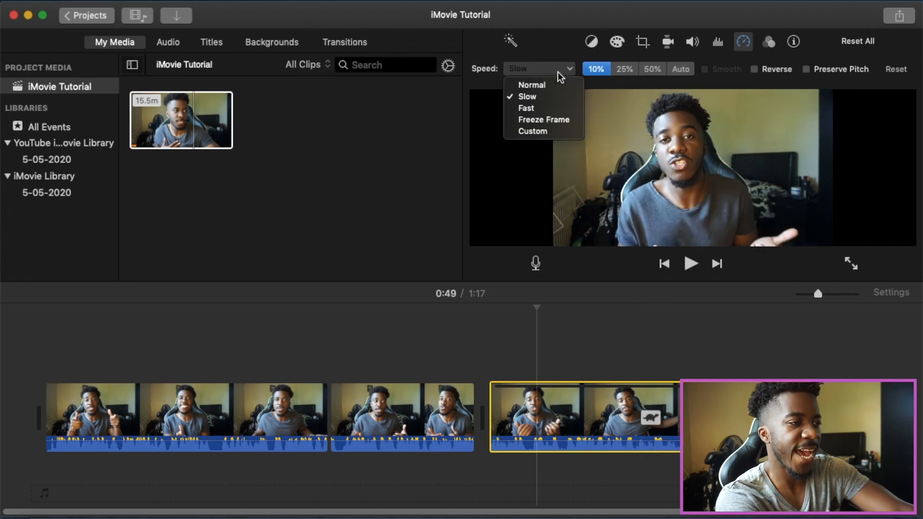
left_click(550, 107)
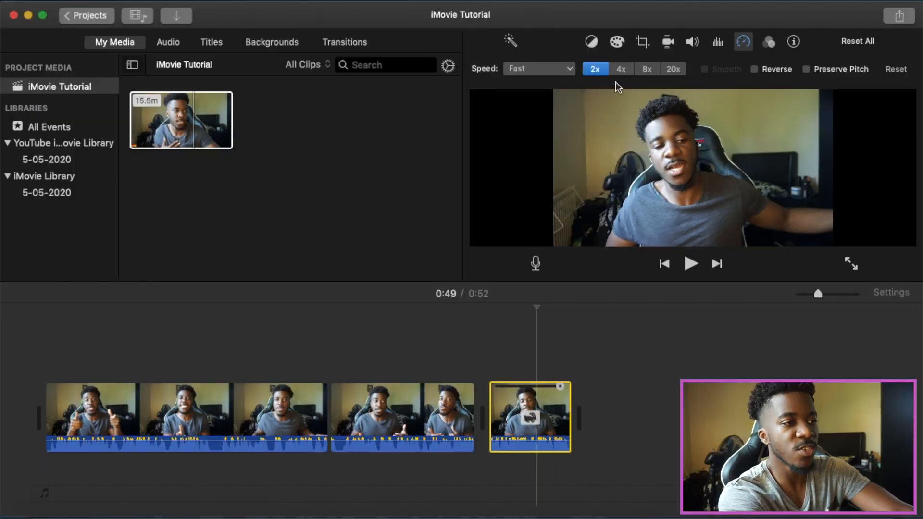
left_click(624, 70)
left_click(649, 70)
left_click(666, 71)
left_click(598, 69)
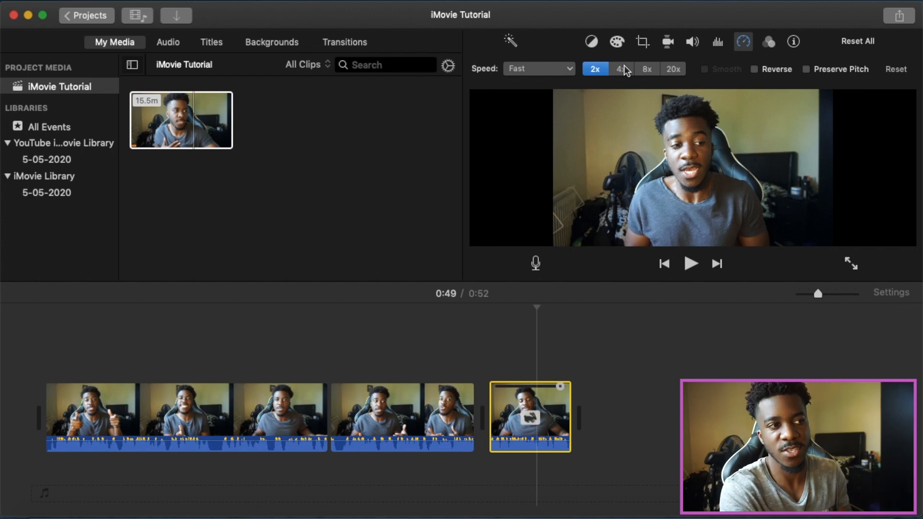
left_click(673, 69)
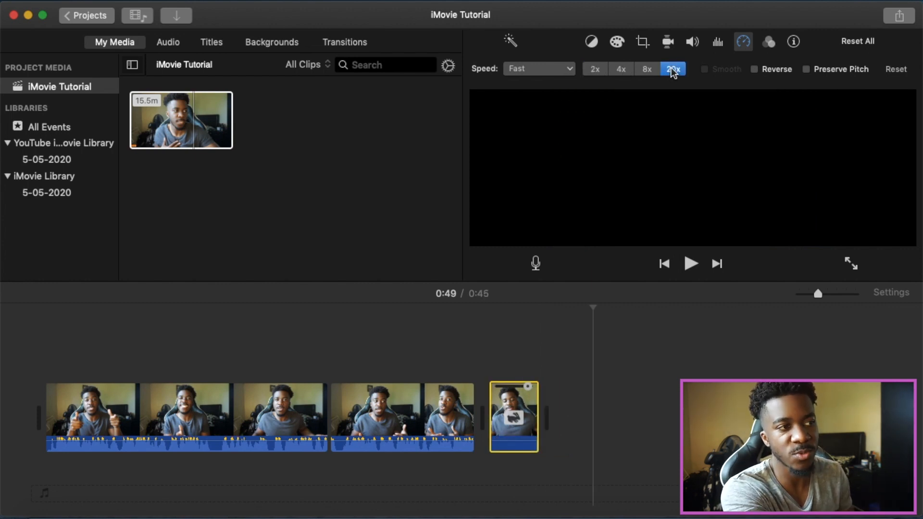
- Return the last clip's speed to Normal
left_click(561, 70)
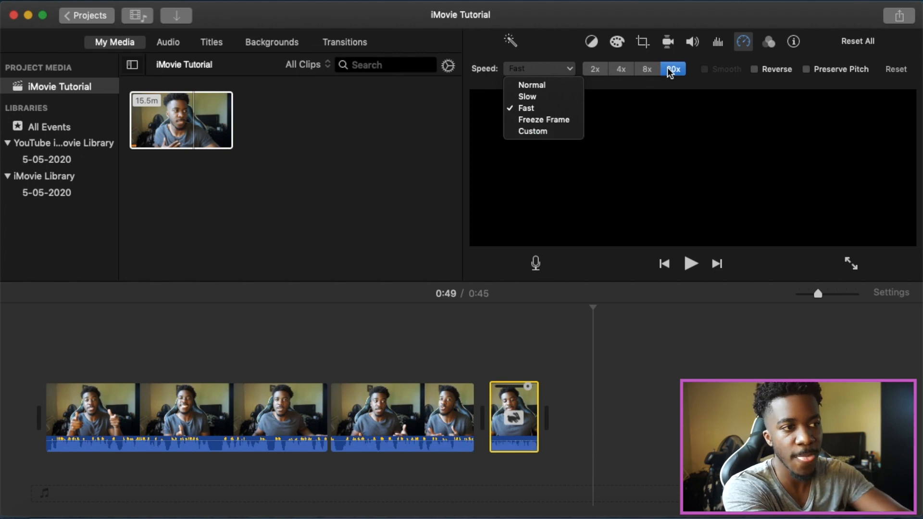
left_click(748, 42)
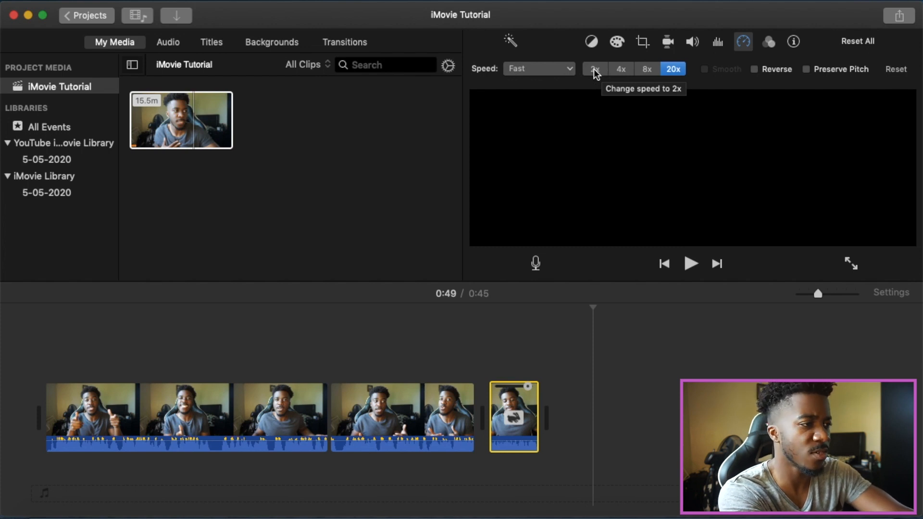
left_click(569, 71)
left_click(559, 84)
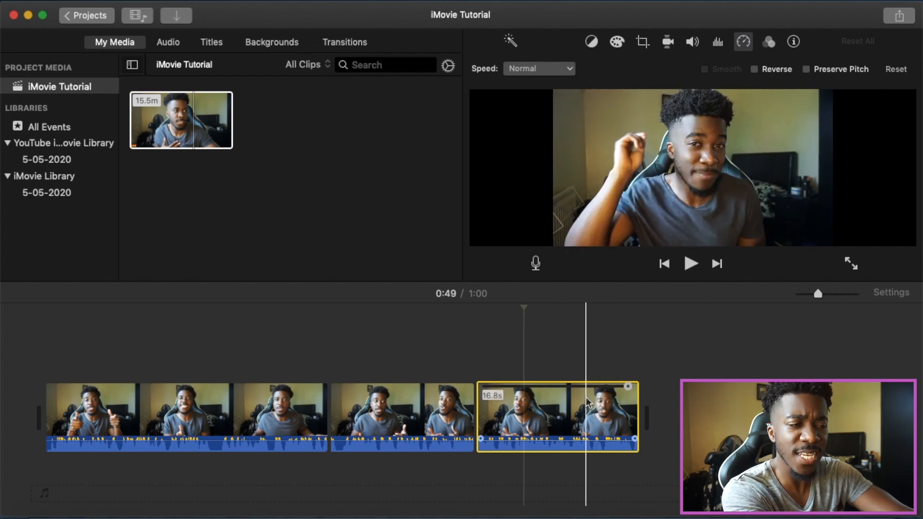
- Browse the available clip filters for the last clip, and close them without choosing one
left_click(581, 405)
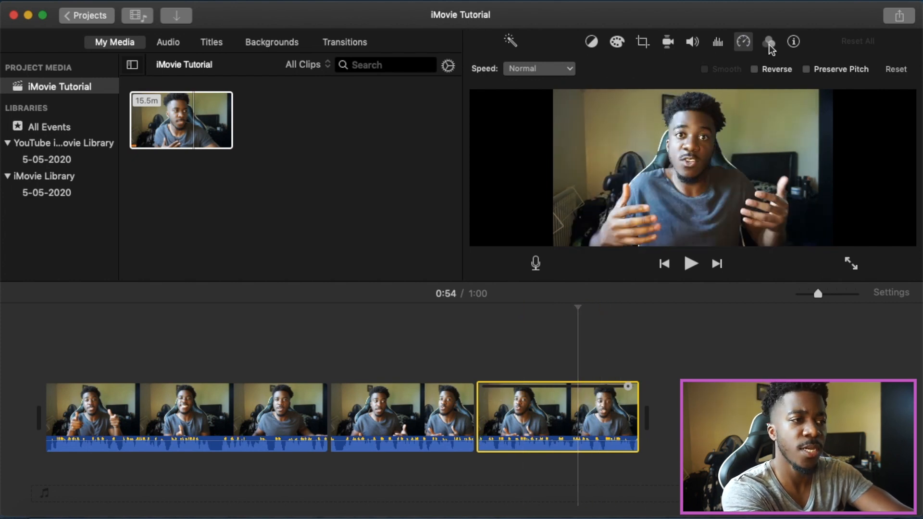
left_click(770, 41)
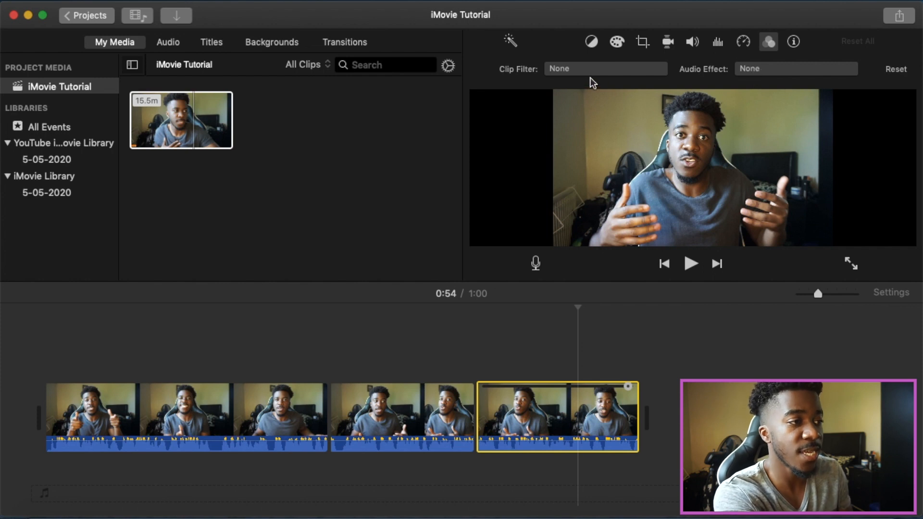
left_click(566, 69)
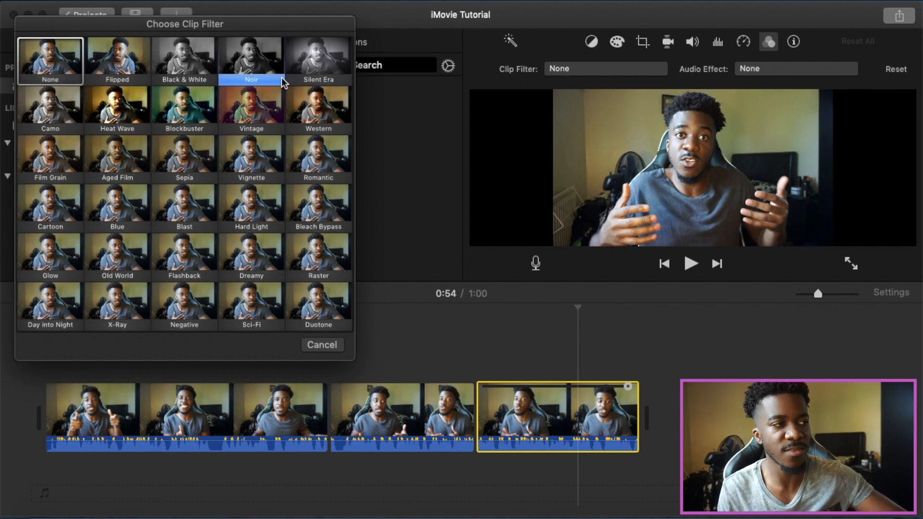
left_click(333, 345)
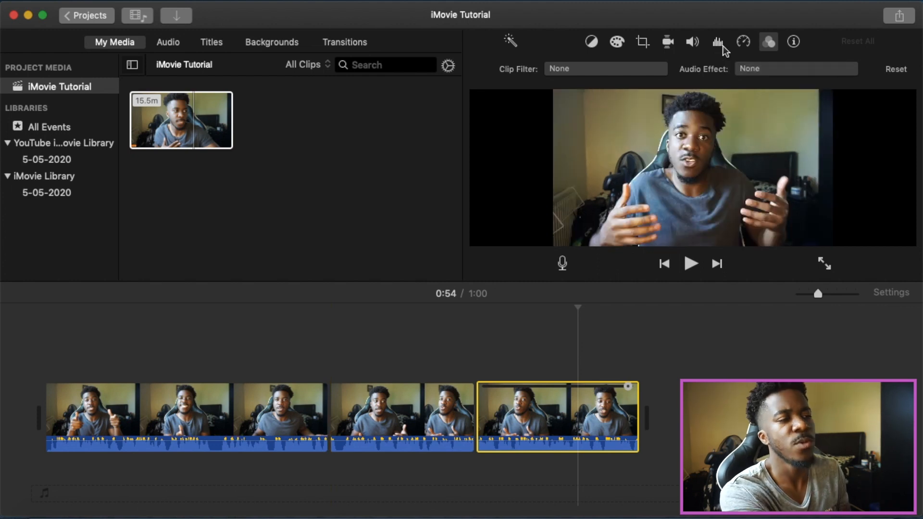
- Review the last clip's noise reduction and equalizer, stabilization, and colour balance options
left_click(723, 45)
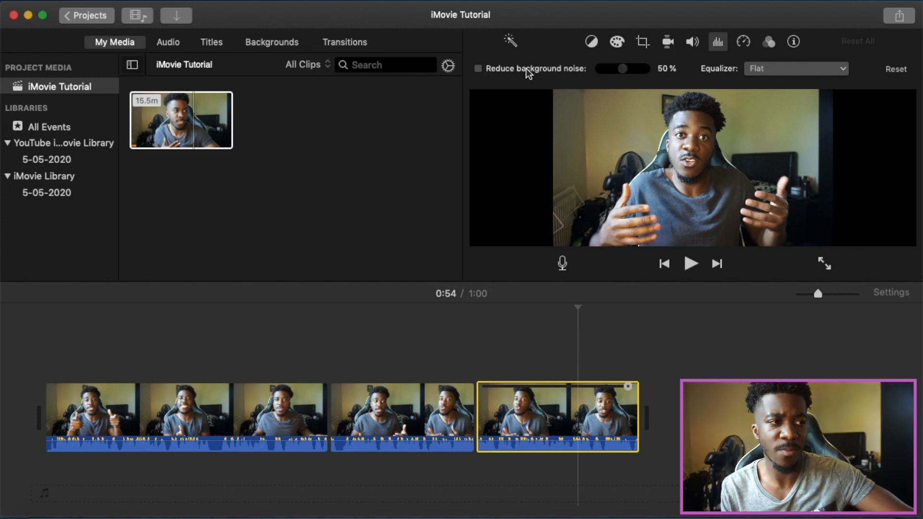
left_click(668, 43)
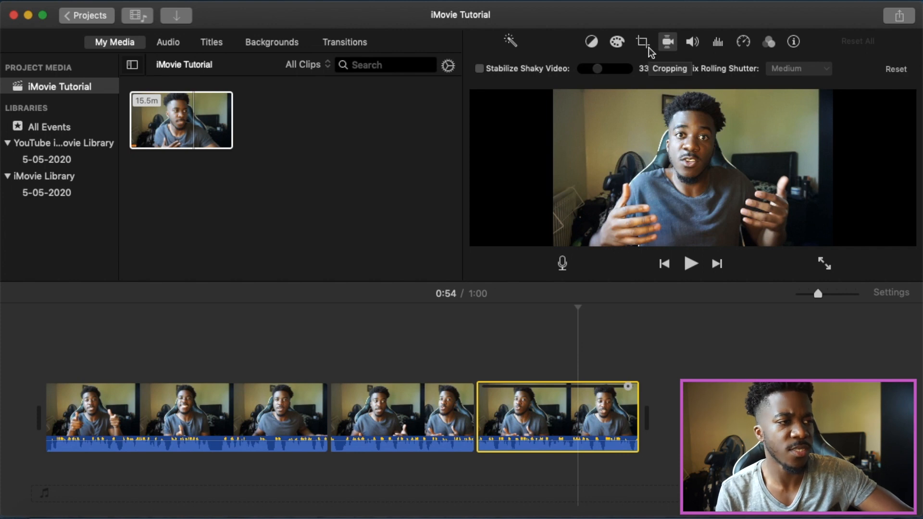
left_click(592, 42)
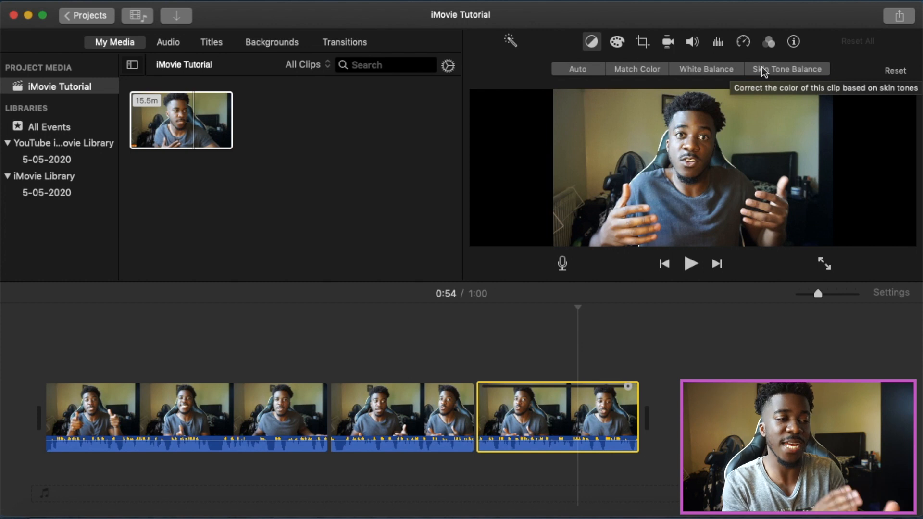
left_click(592, 42)
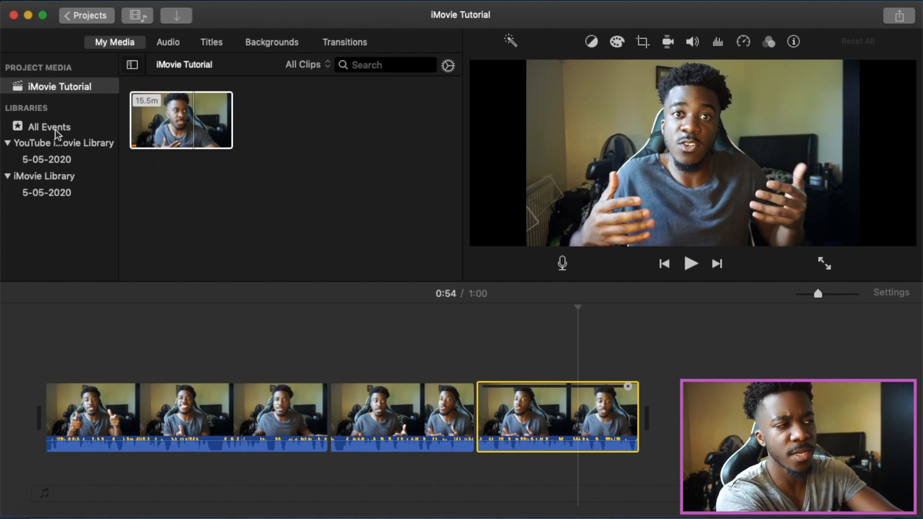
- Look through the clips and images stored in the YouTube iMovie Library
left_click(65, 144)
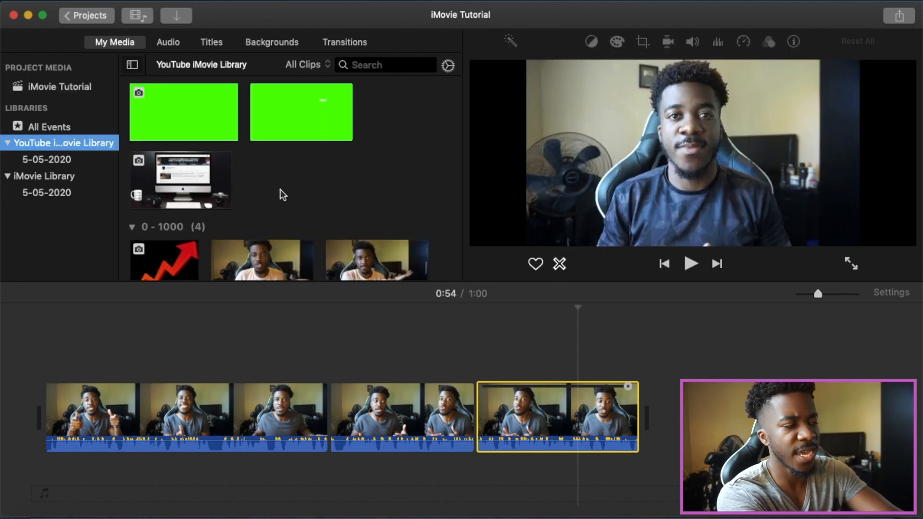
scroll(281, 190, "down", 15)
scroll(281, 190, "up", 8)
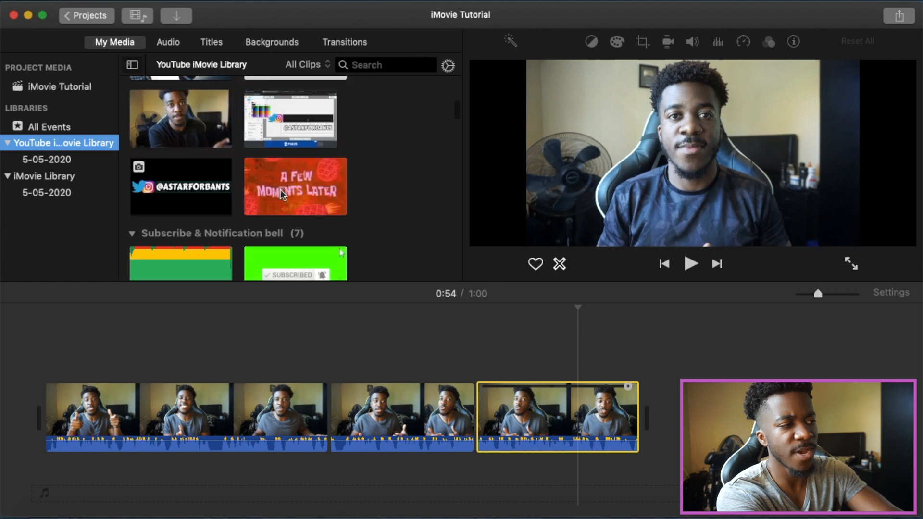
scroll(281, 190, "down", 15)
scroll(281, 189, "down", 10)
scroll(281, 189, "up", 20)
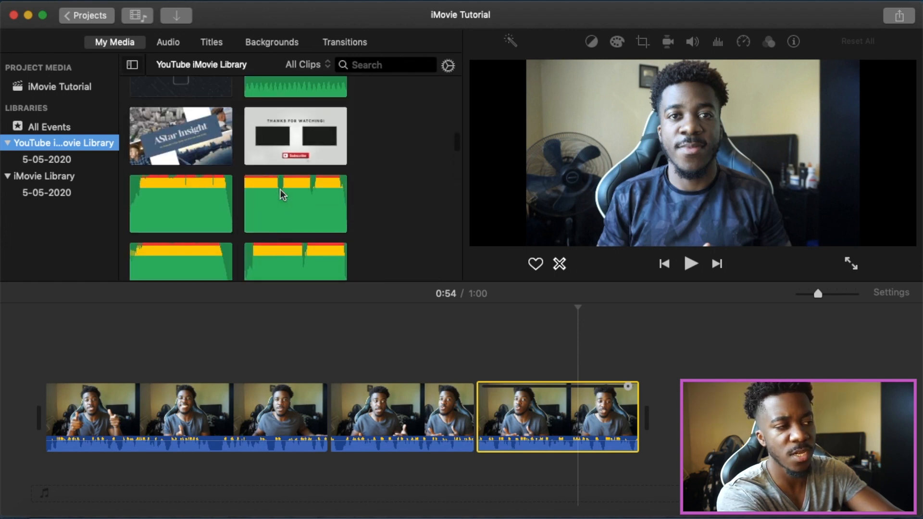
scroll(281, 189, "up", 10)
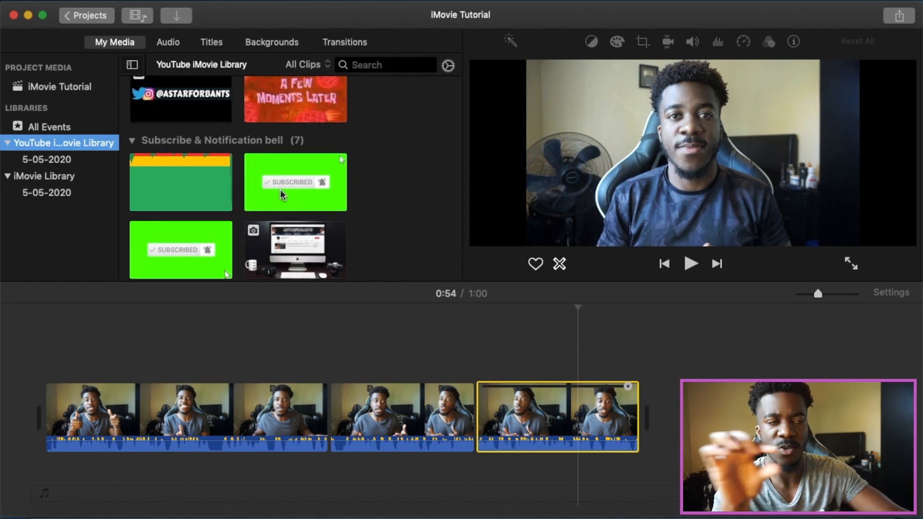
scroll(280, 190, "down", 5)
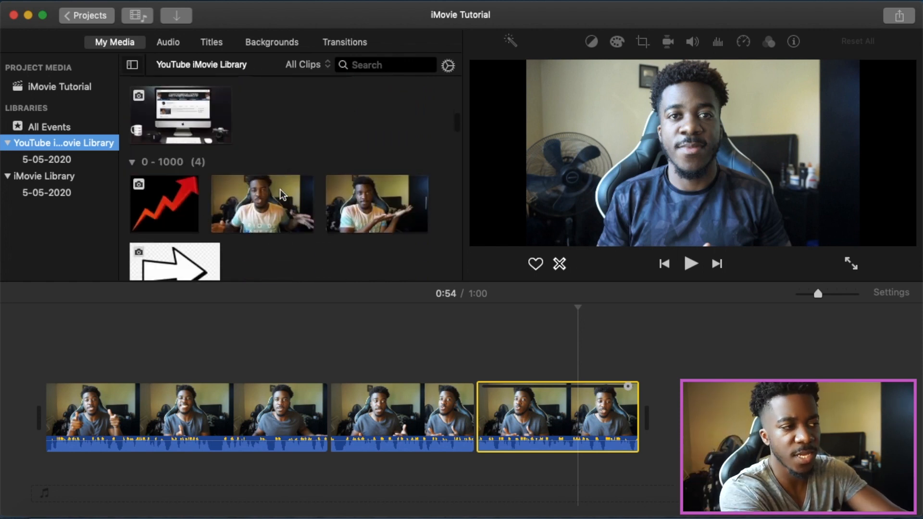
- Preview the 4-second green-screen clip in the YouTube iMovie Library, and look through the library's other event groups
scroll(280, 189, "up", 3)
left_click(260, 192)
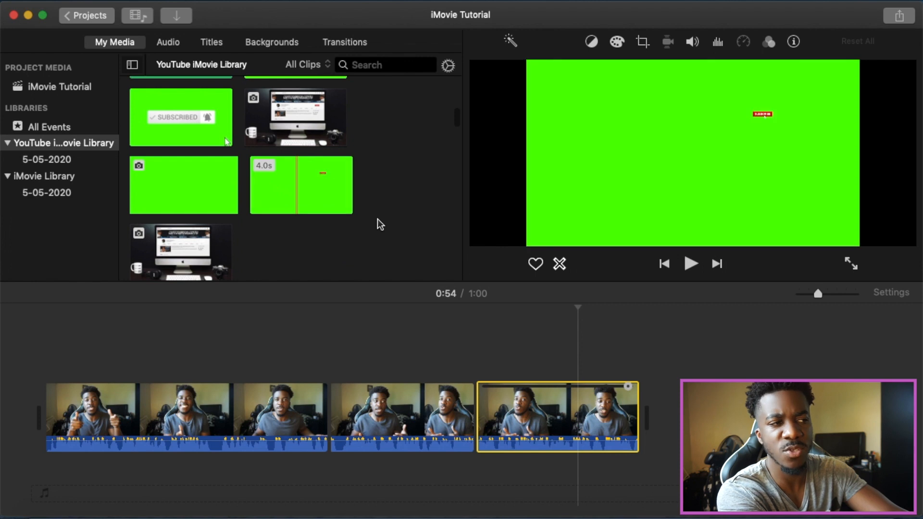
scroll(410, 181, "up", 6)
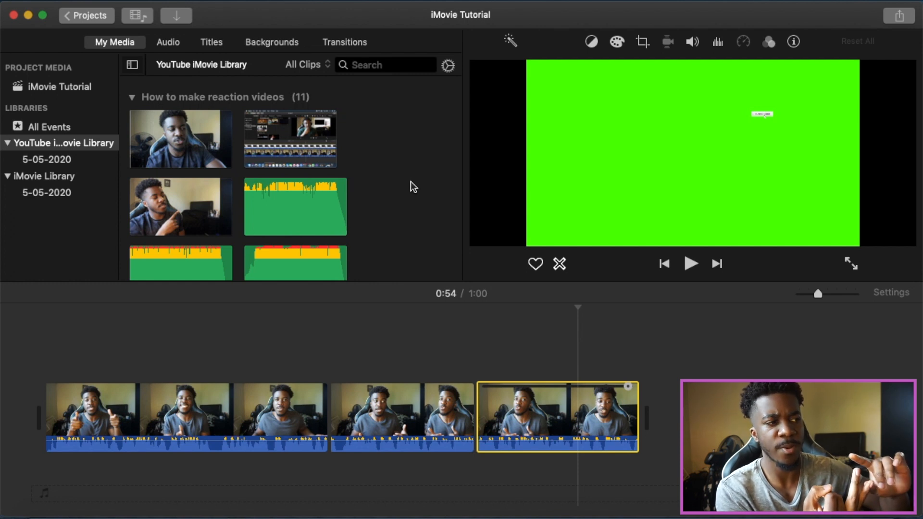
scroll(411, 181, "down", 8)
scroll(410, 181, "down", 10)
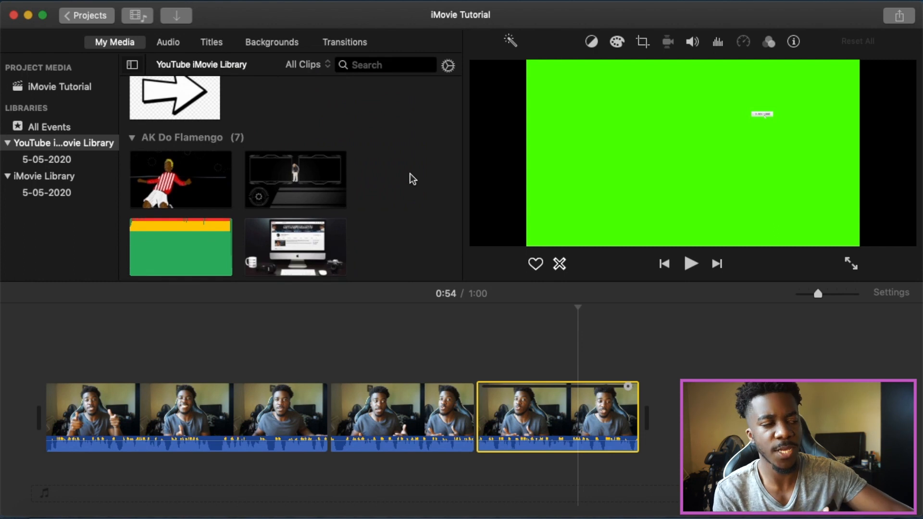
scroll(411, 175, "up", 15)
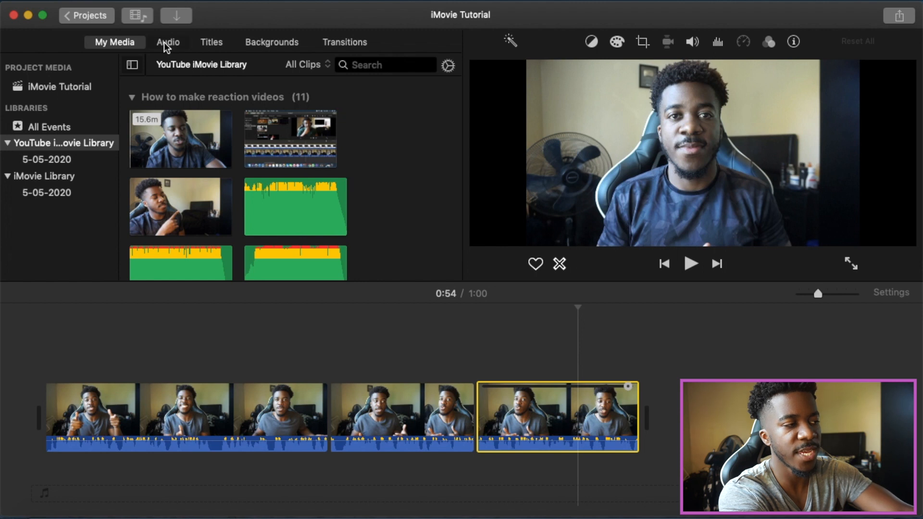
- Review the available audio sources, iTunes and Sound Effects, and look through the Mech:Tech sound effects list
left_click(180, 42)
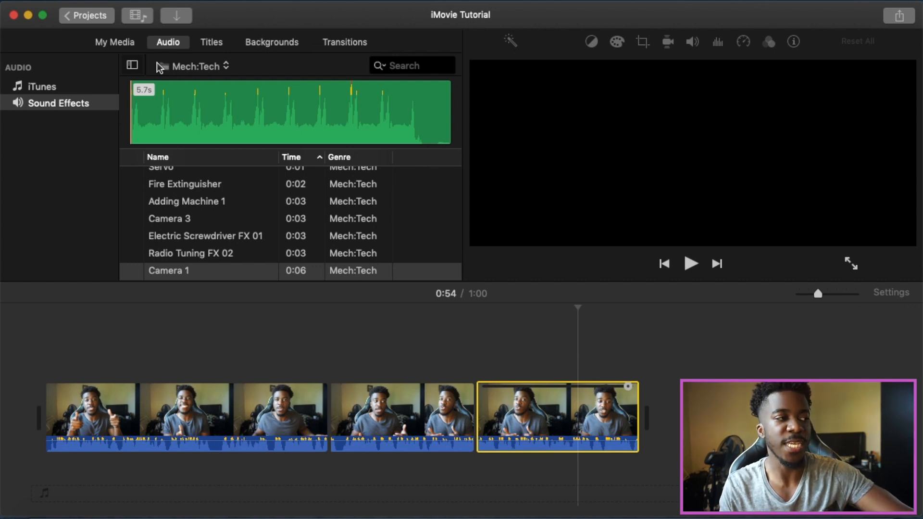
left_click(80, 88)
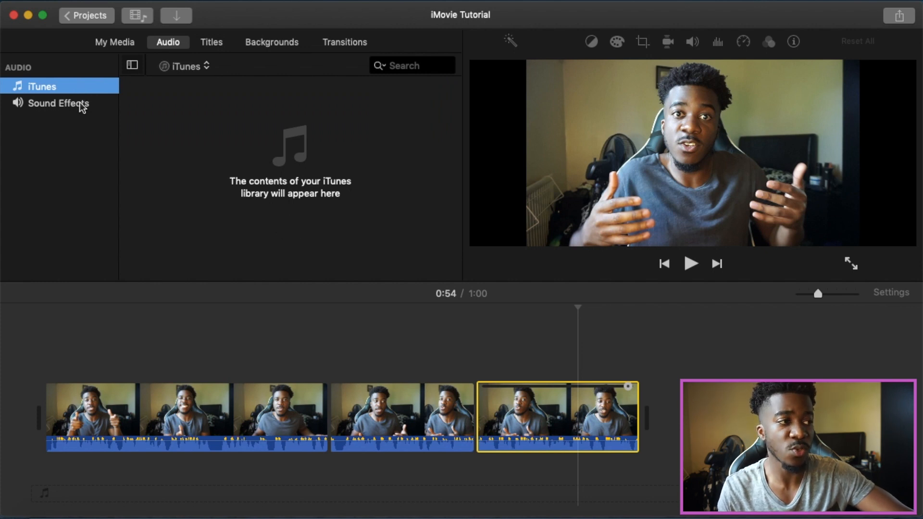
left_click(80, 102)
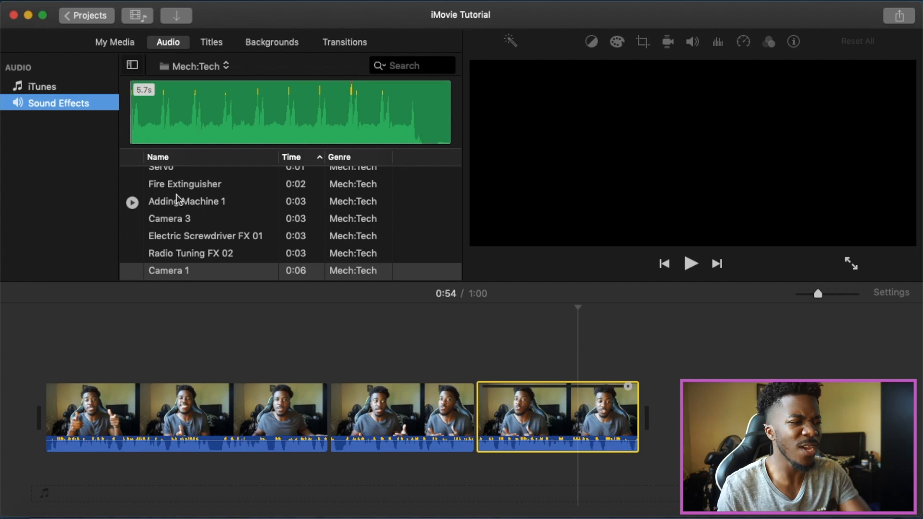
scroll(178, 199, "up", 5)
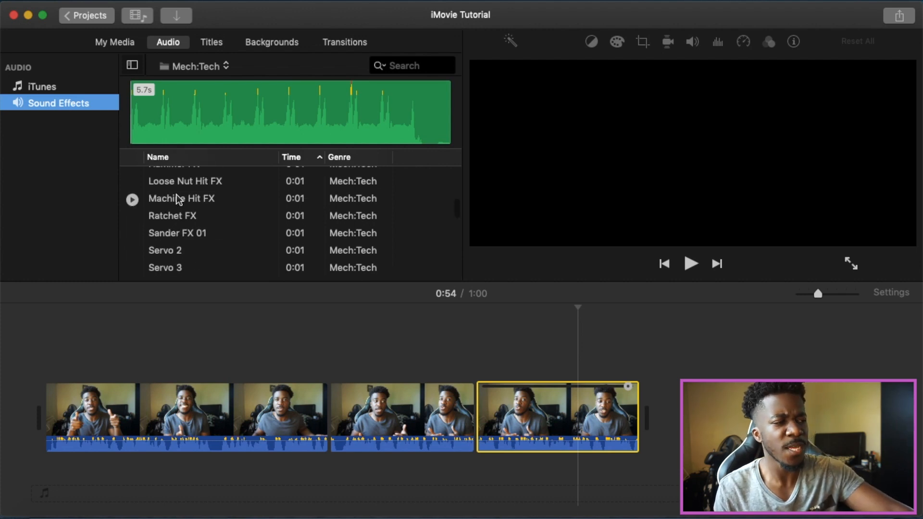
scroll(178, 198, "up", 6)
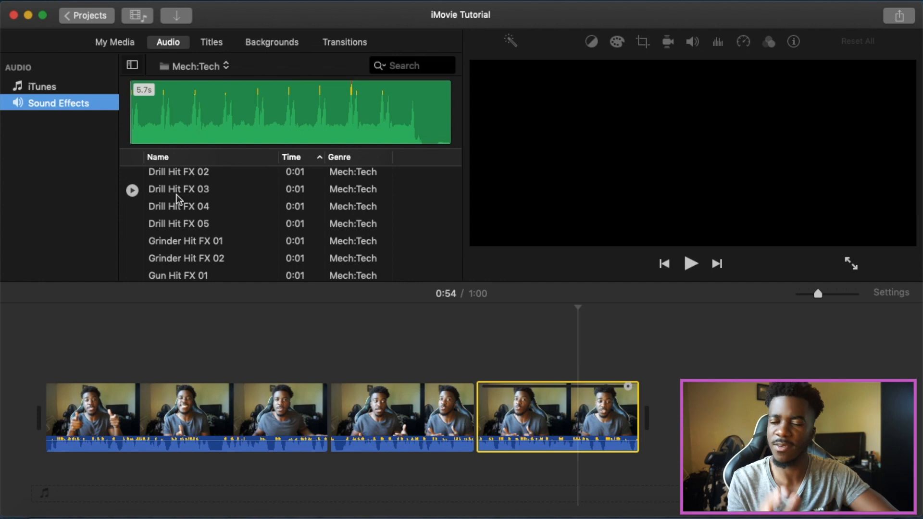
scroll(177, 195, "up", 5)
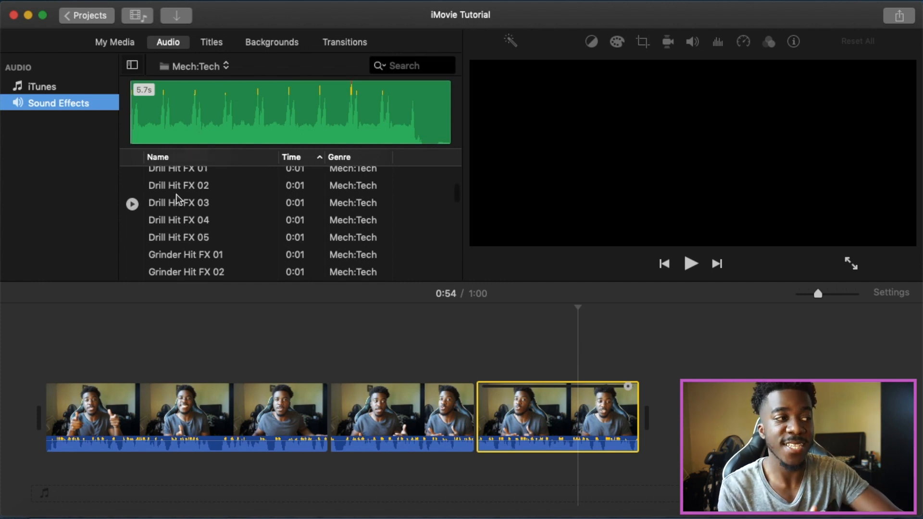
scroll(177, 197, "up", 2)
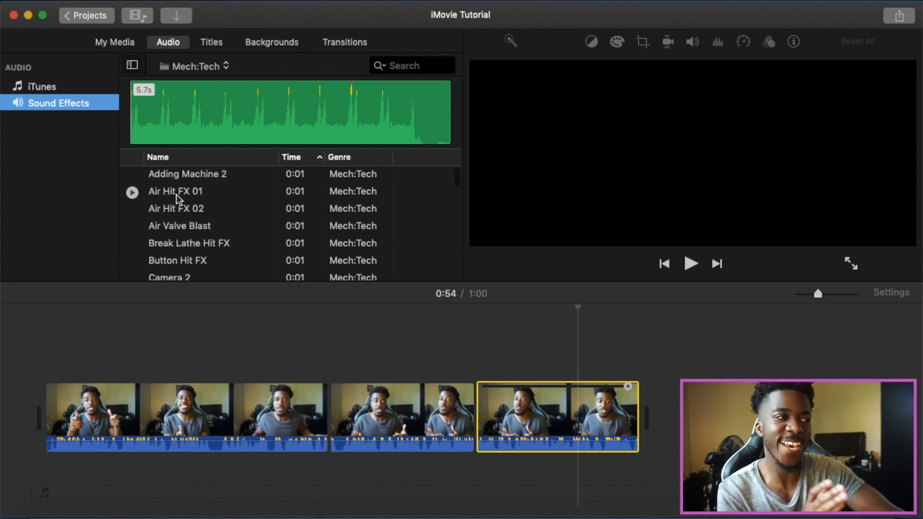
scroll(177, 197, "down", 15)
scroll(177, 202, "up", 15)
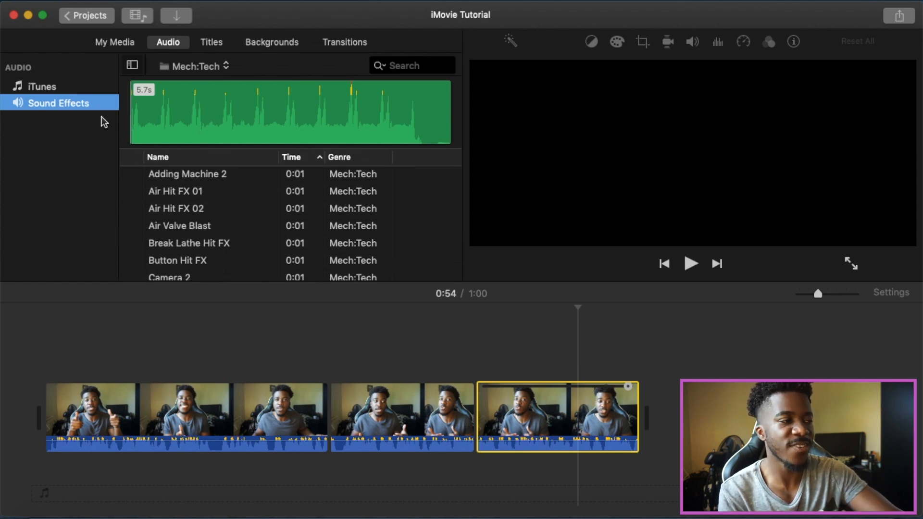
- Add a Standard title above the first clip, near its beginning
left_click(214, 45)
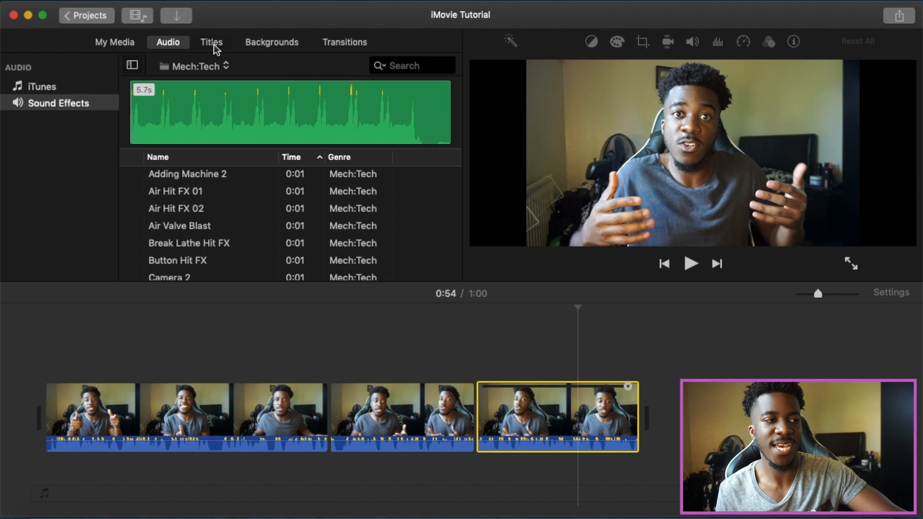
scroll(215, 172, "down", 10)
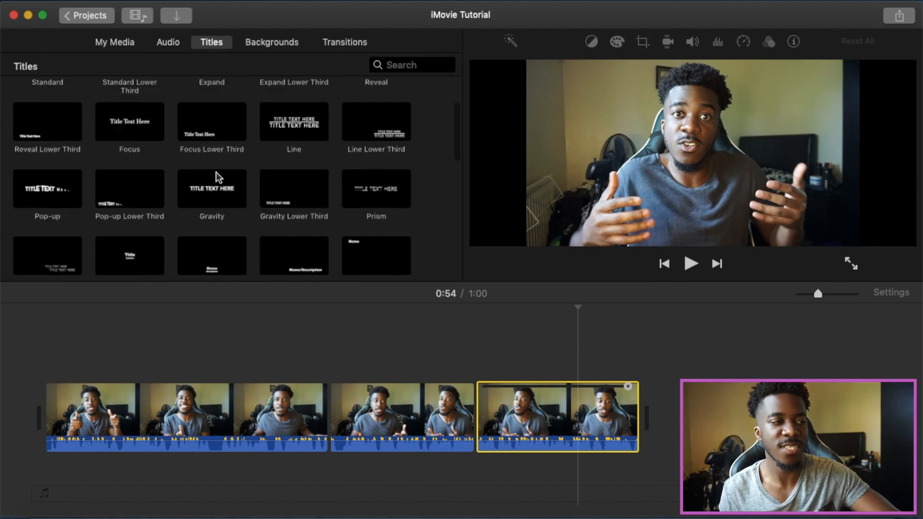
scroll(215, 172, "up", 10)
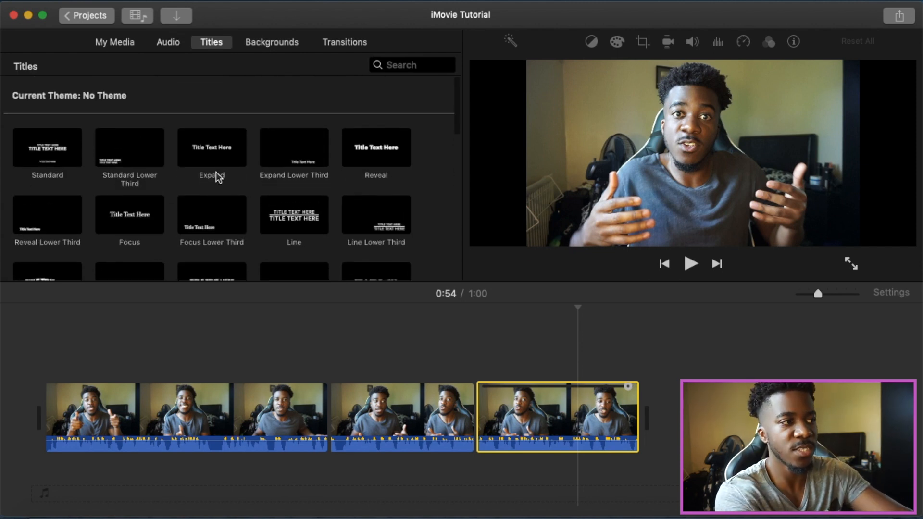
left_click(53, 154)
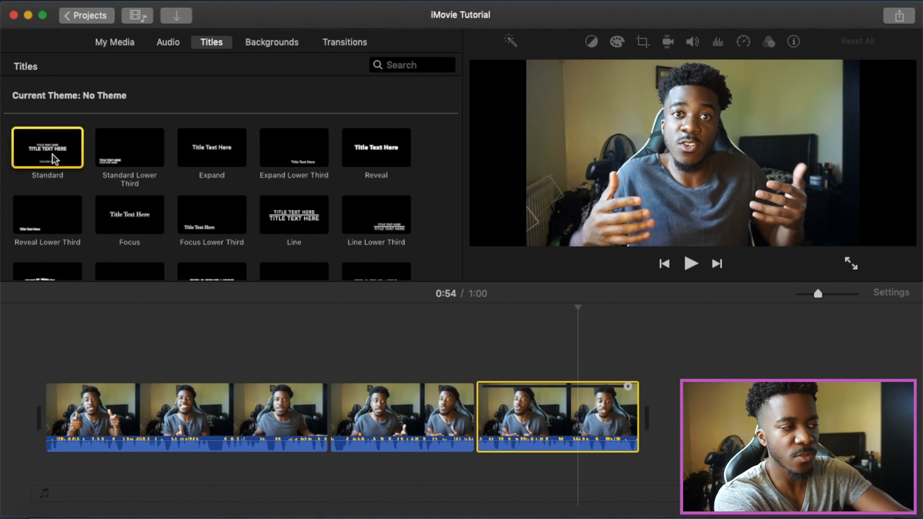
left_click_drag(53, 154, 125, 348)
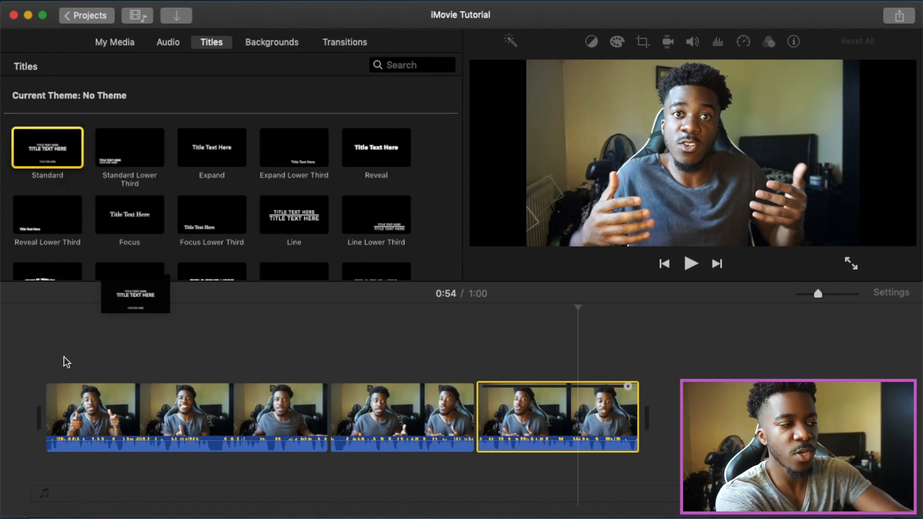
left_click_drag(67, 361, 67, 362)
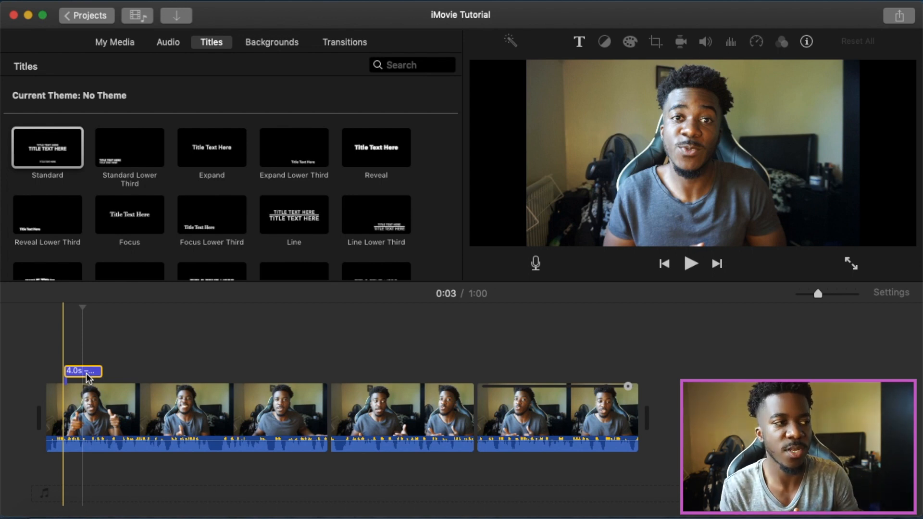
- Open and close the title's text settings, and move the title to the very start of the first clip
double_click(88, 377)
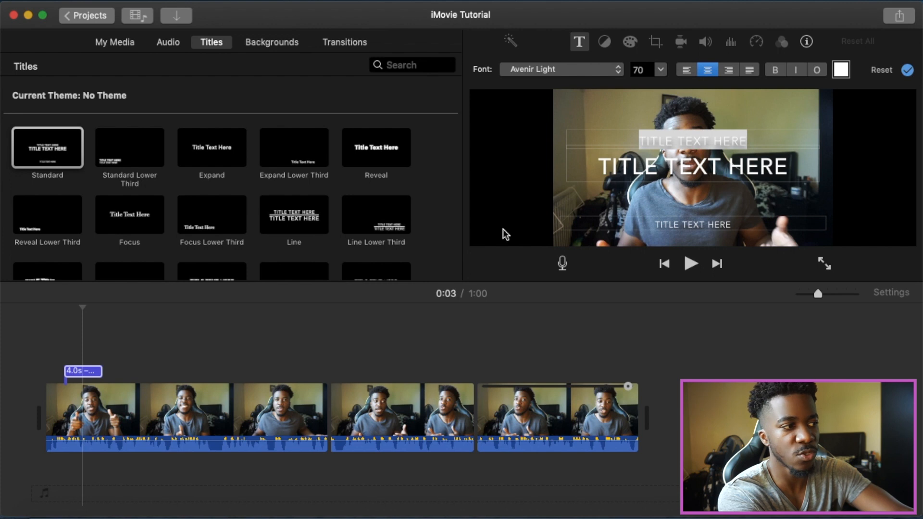
left_click(580, 42)
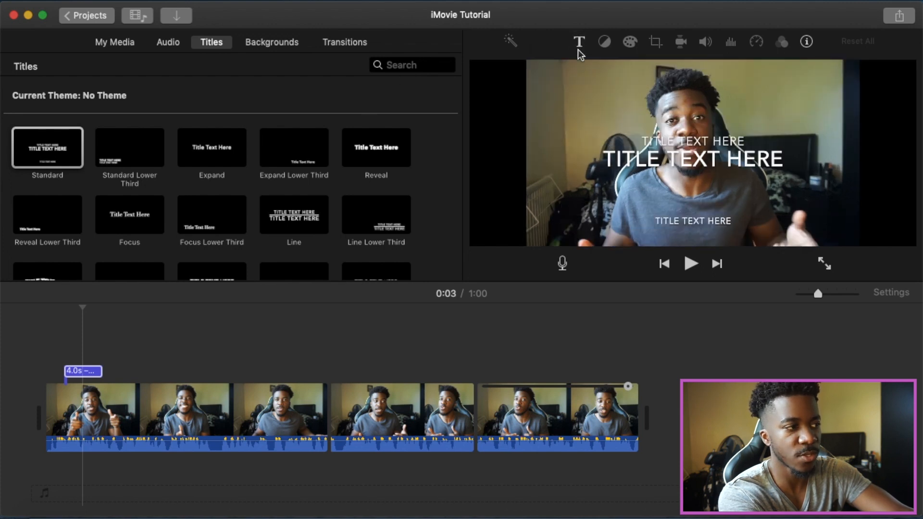
left_click_drag(85, 371, 67, 371)
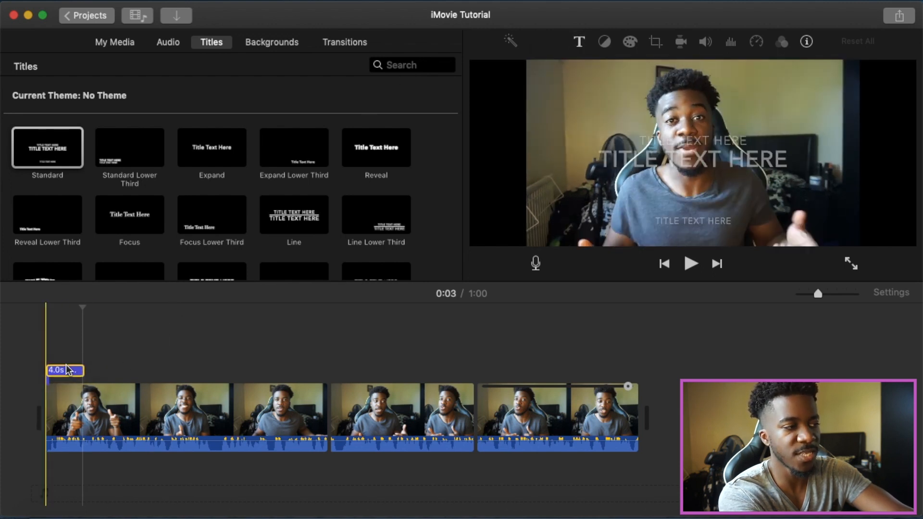
- Look through the other available title styles
scroll(154, 198, "down", 5)
scroll(310, 274, "down", 4)
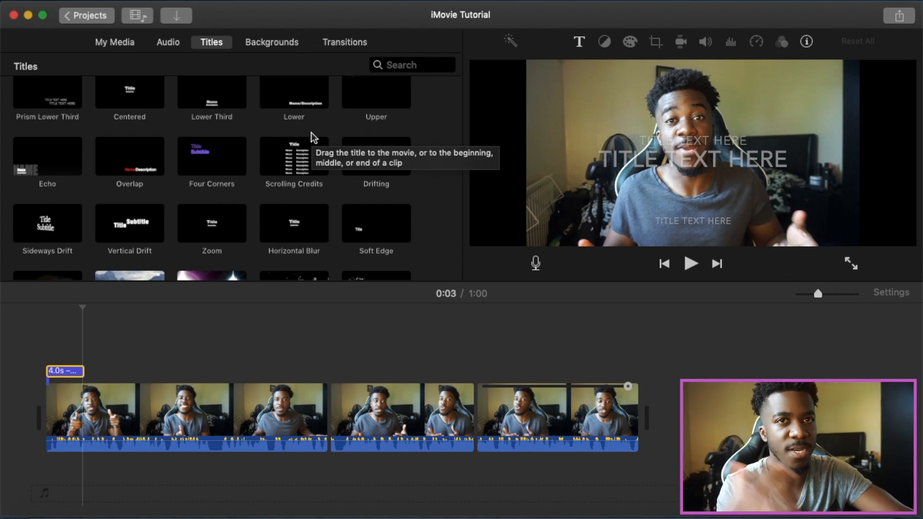
scroll(311, 132, "down", 3)
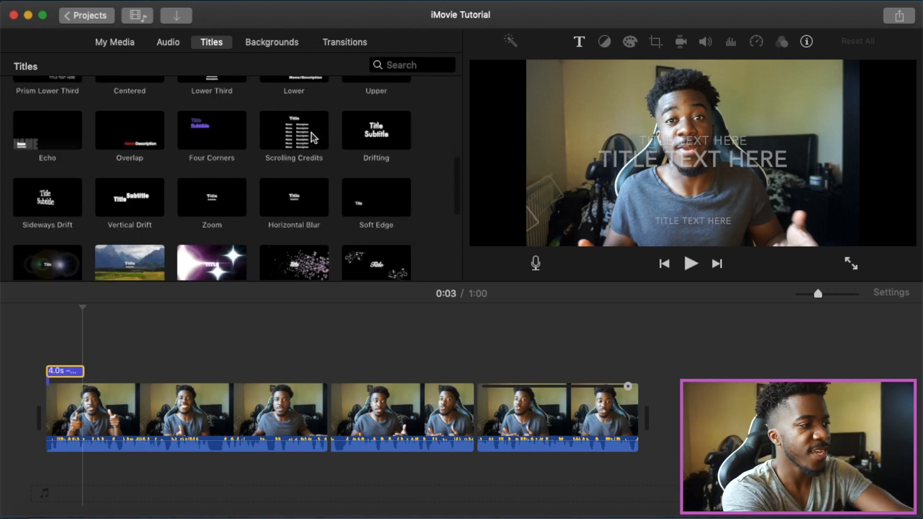
scroll(313, 138, "up", 10)
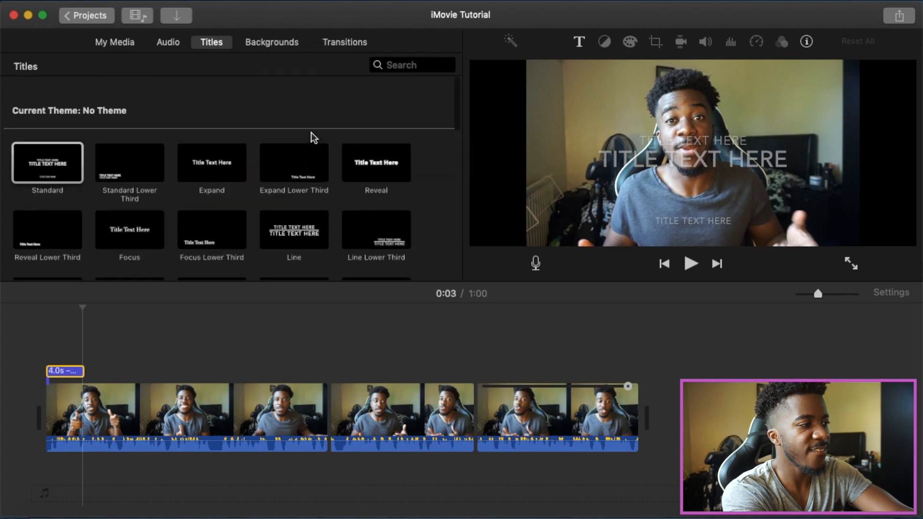
- Add the White background after the last clip at the end of the timeline
left_click(274, 44)
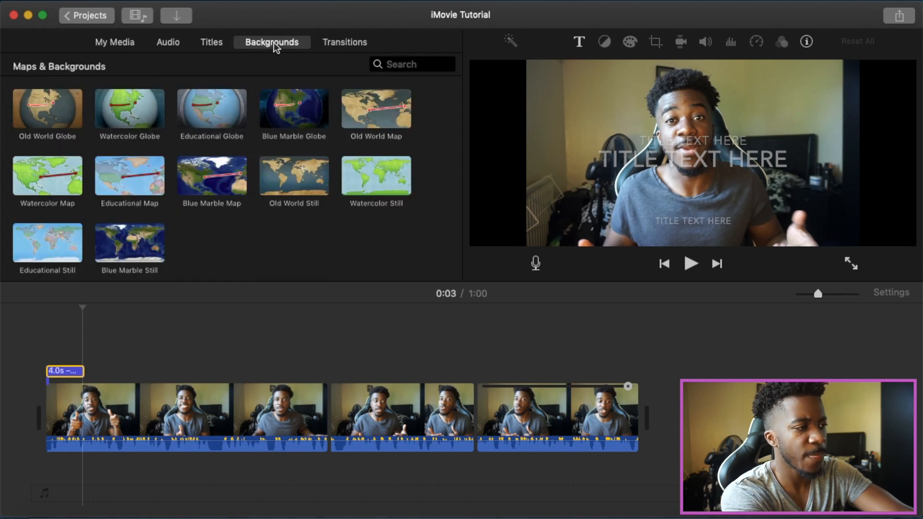
scroll(260, 181, "down", 2)
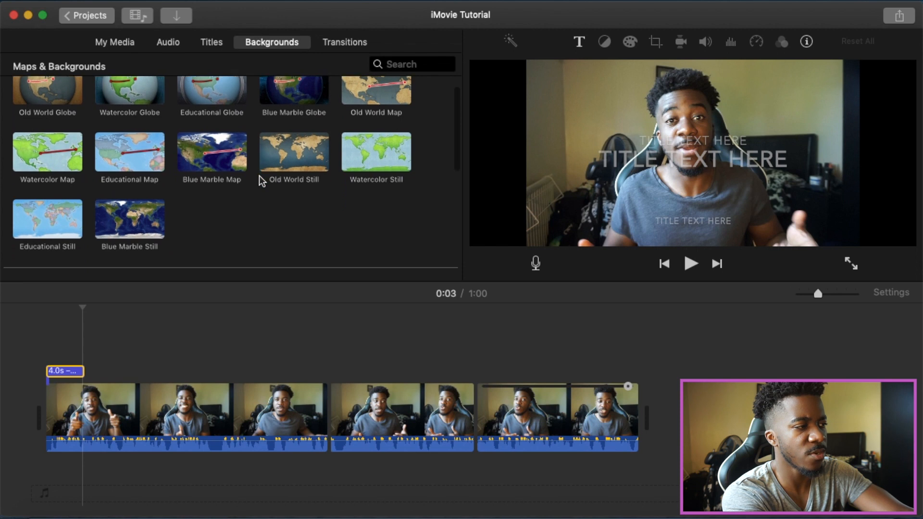
scroll(260, 181, "down", 10)
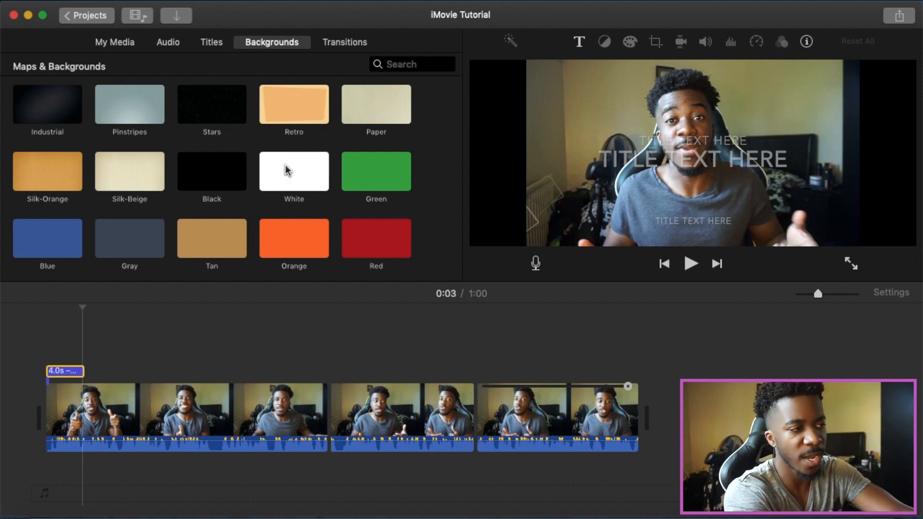
left_click(307, 176)
left_click_drag(307, 175, 675, 417)
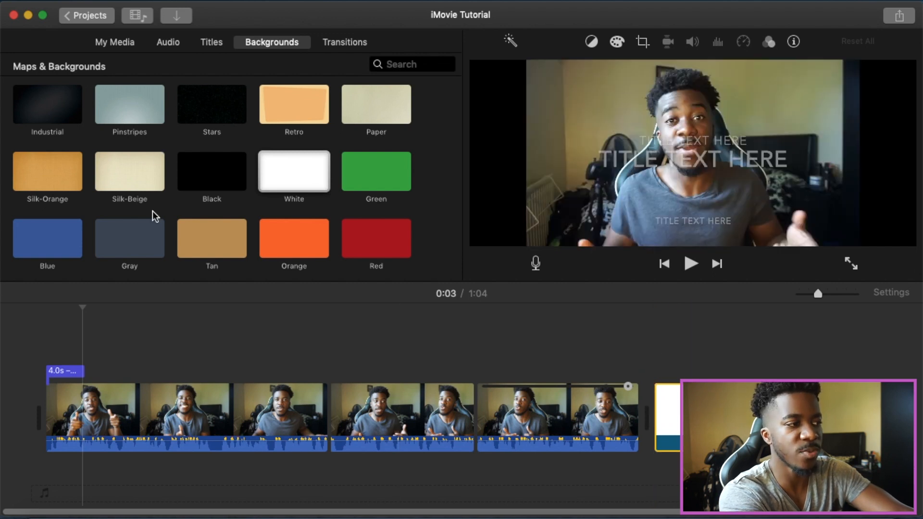
- Move the title from the first clip to above the White background at the end of the timeline
left_click(67, 372)
left_click_drag(67, 373, 672, 364)
left_click(668, 370)
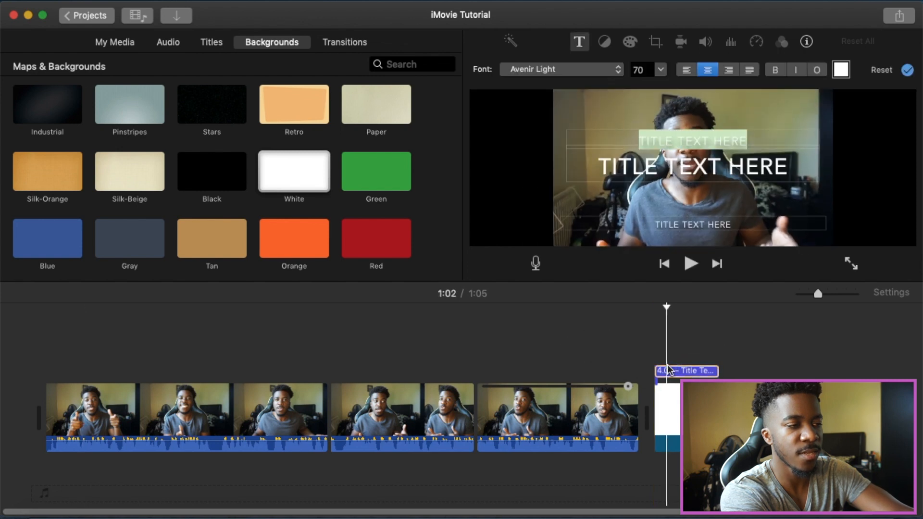
- Replace the title's large middle line with "THANKS FOR WATCHING"
left_click(788, 167)
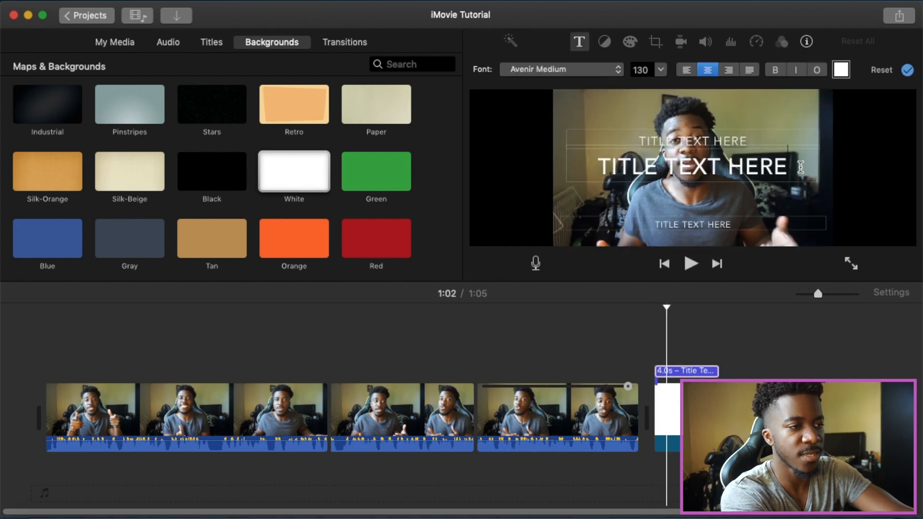
left_click_drag(800, 167, 596, 168)
type("THANKS FOR WATCHING")
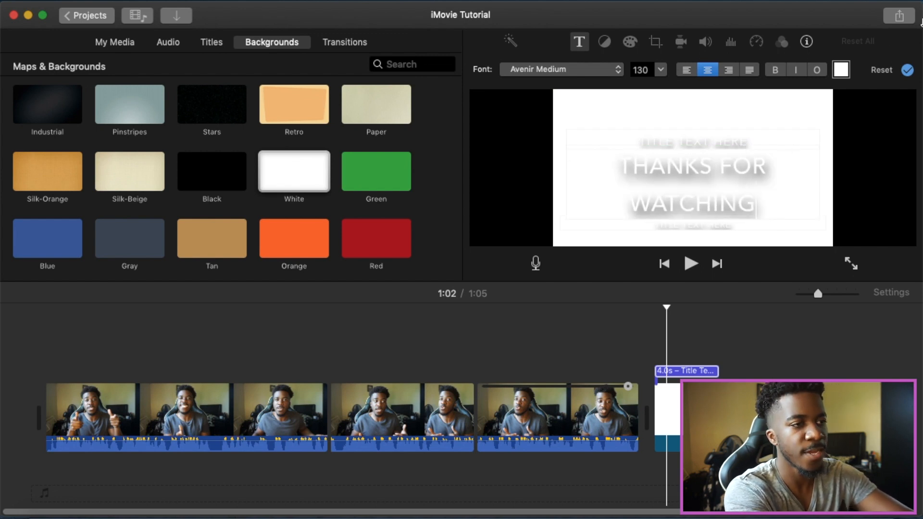
- Set the title's text colour to Black from the Apple colour palette
left_click(842, 71)
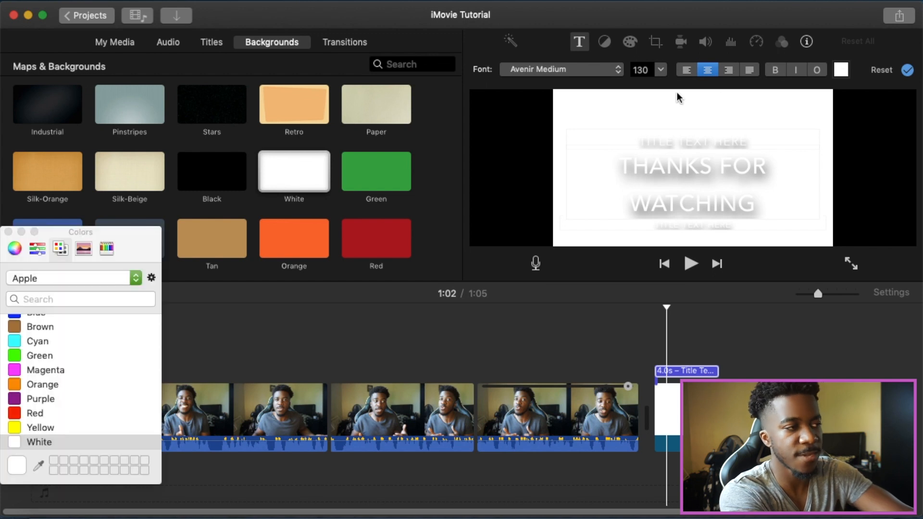
scroll(41, 354, "up", 2)
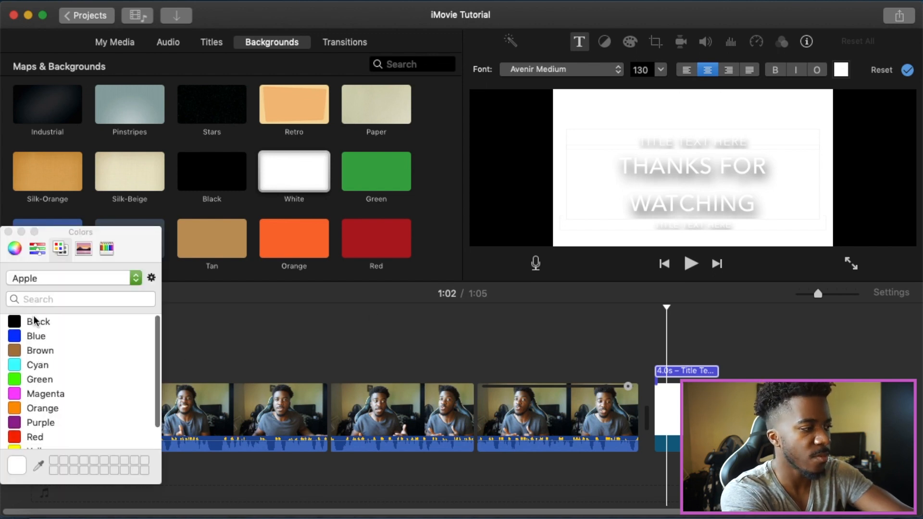
left_click(33, 328)
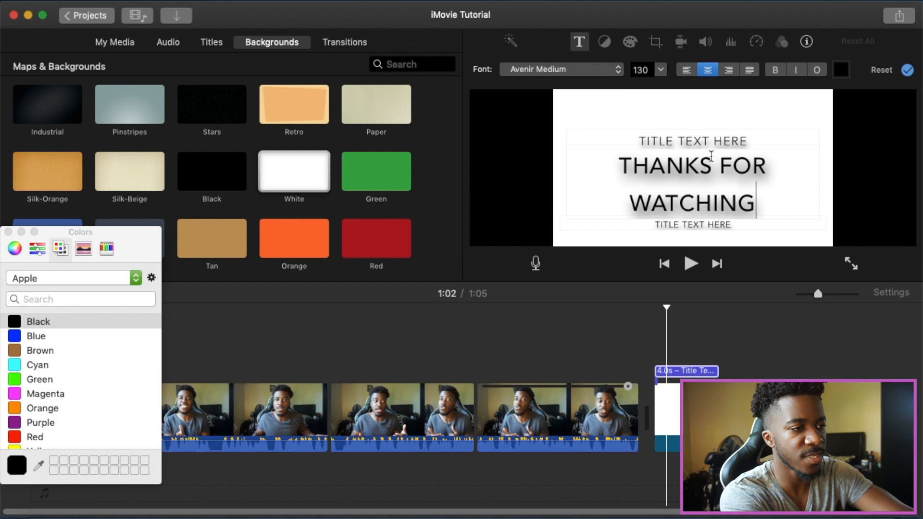
- Delete the placeholder text lines above and below "THANKS FOR WATCHING" and close the title's text settings
left_click_drag(753, 144, 595, 124)
key("BackSpace")
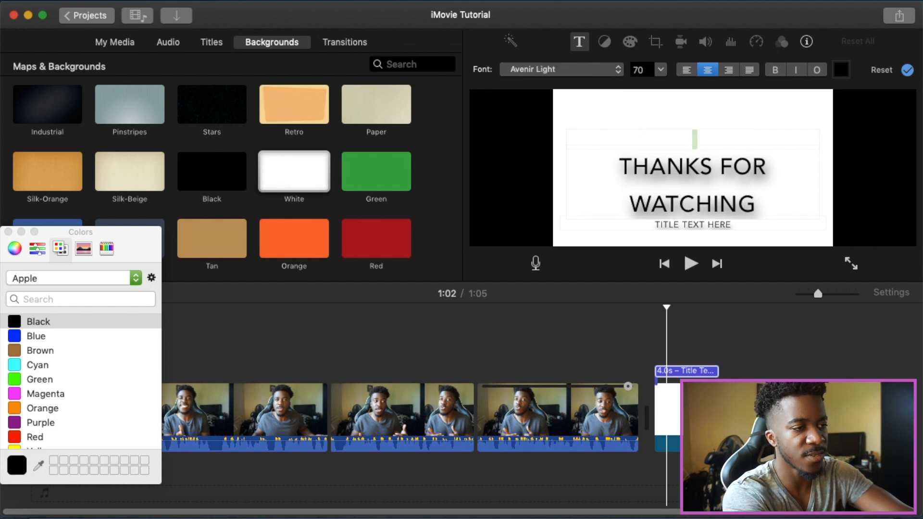
left_click_drag(738, 224, 654, 225)
key("BackSpace")
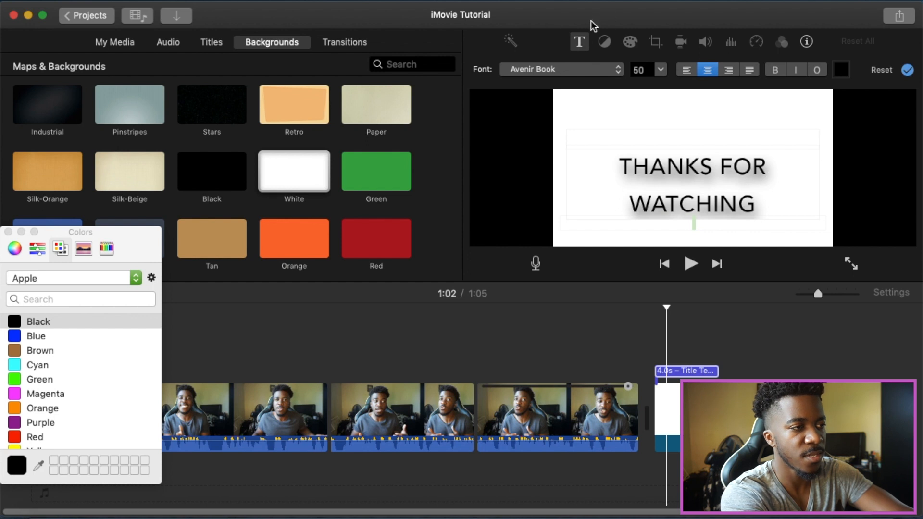
left_click(580, 41)
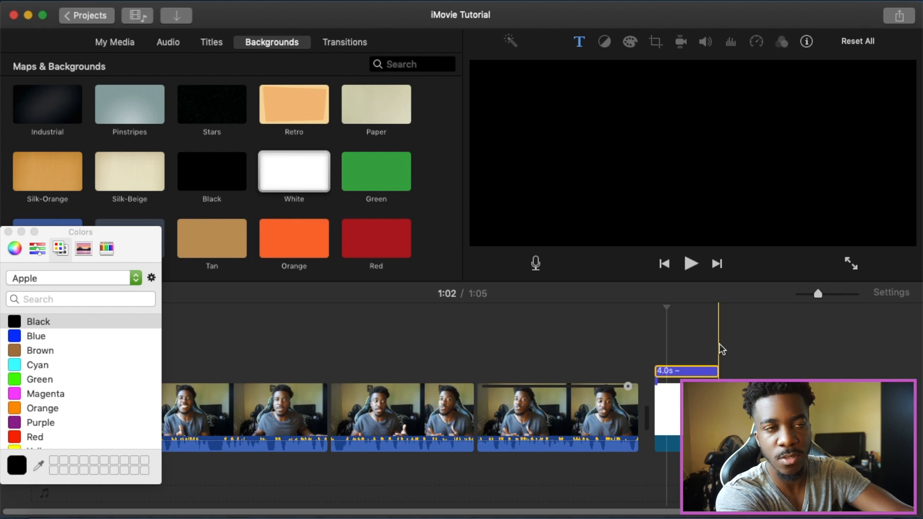
- Shorten the title and its White background slightly from the end, and close the colour picker
left_click_drag(718, 370, 697, 370)
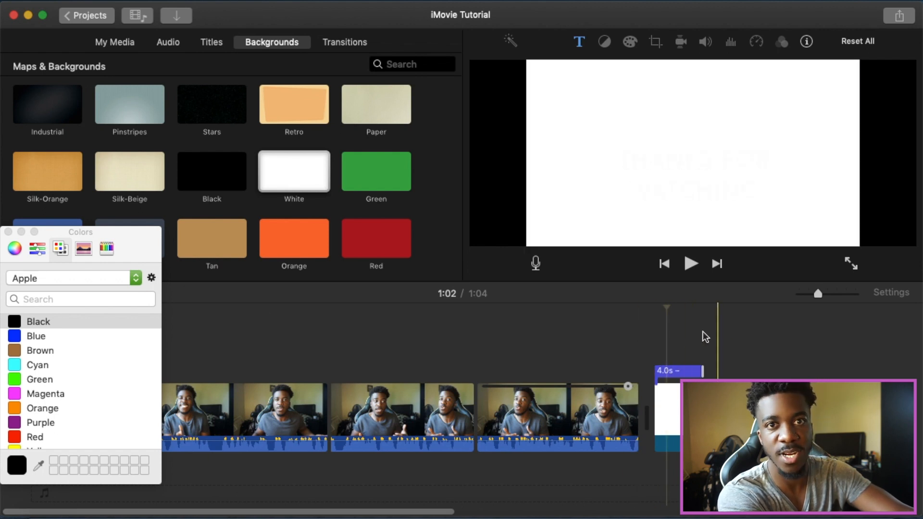
left_click(8, 232)
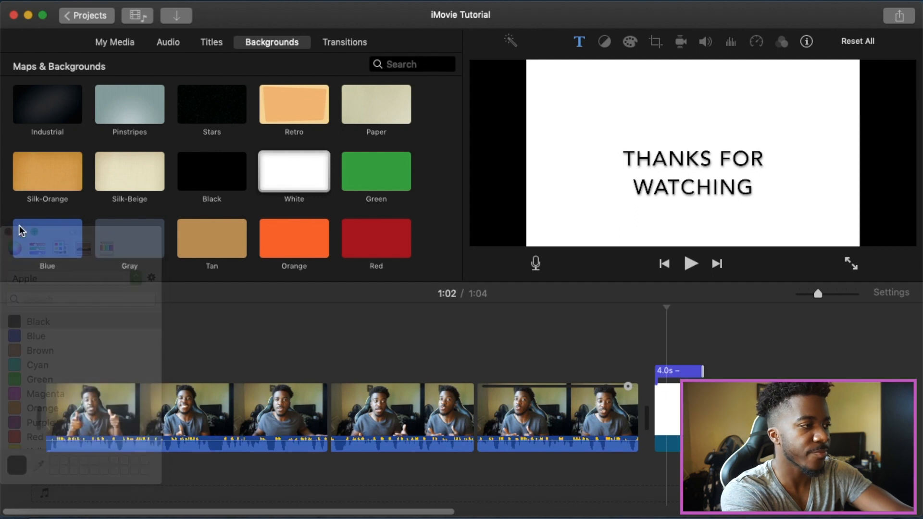
- Add a Circle Close transition between the second and third clips
left_click(340, 42)
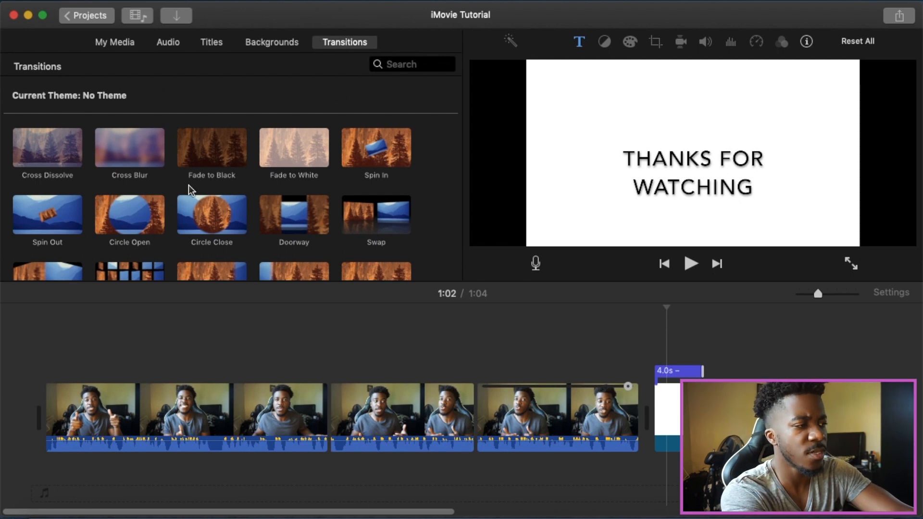
scroll(189, 186, "down", 3)
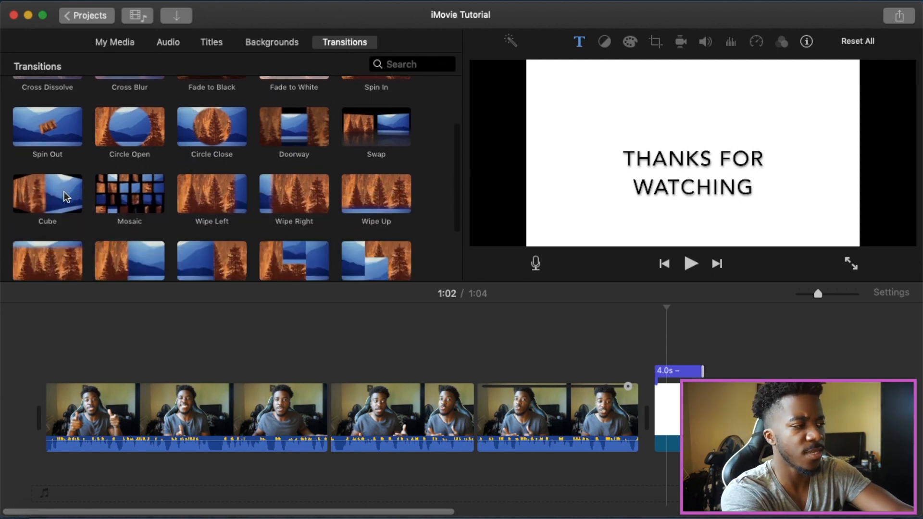
scroll(258, 166, "up", 2)
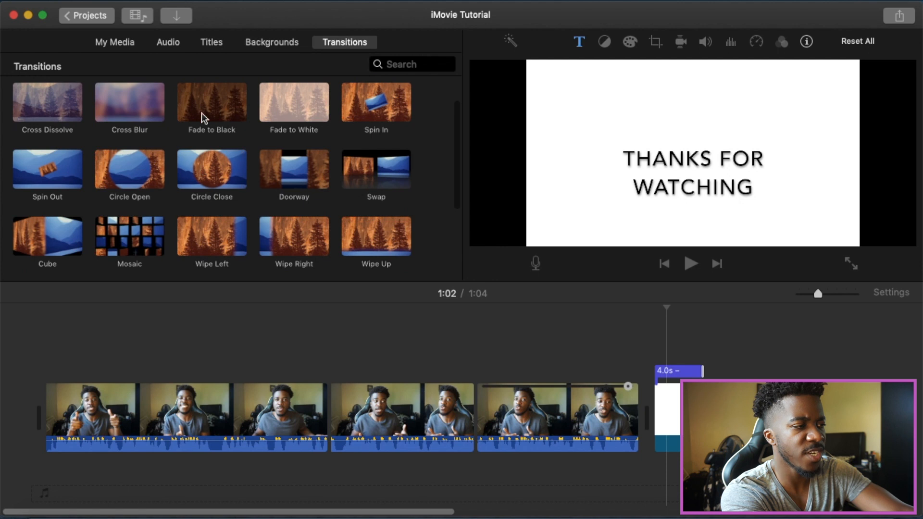
left_click_drag(219, 156, 480, 417)
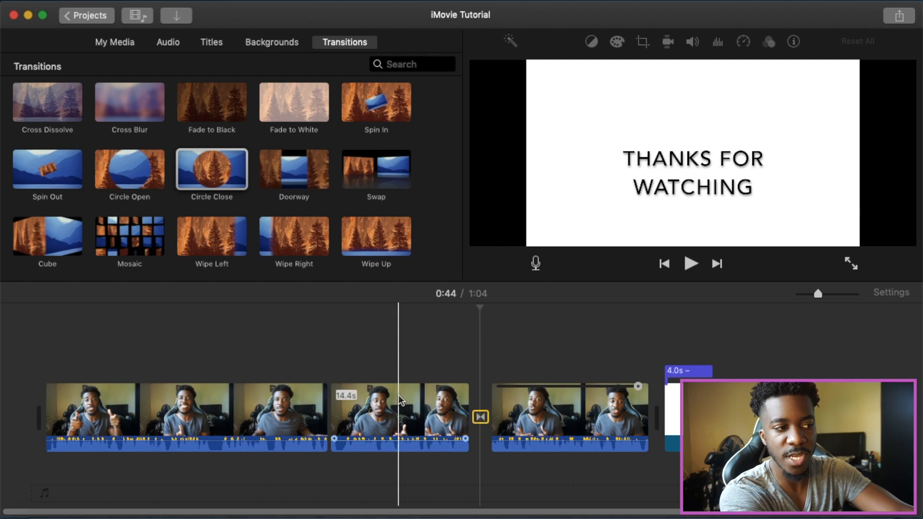
left_click(402, 395)
left_click(543, 411)
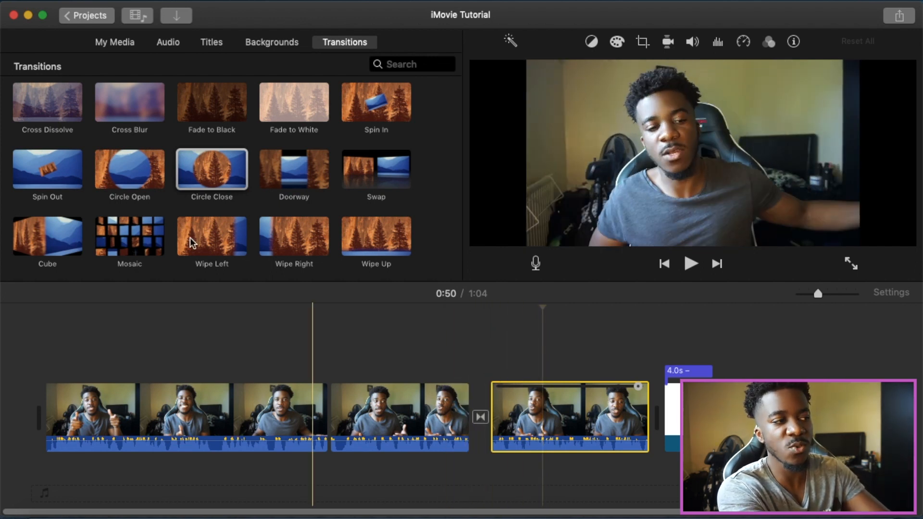
scroll(224, 256, "down", 3)
scroll(223, 256, "up", 4)
scroll(223, 256, "up", 2)
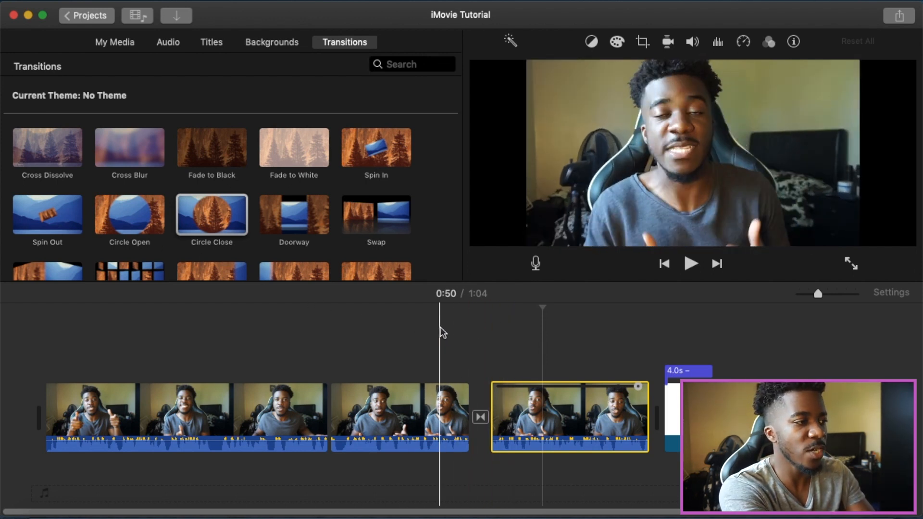
- Add the Seratonin_from_the_Sun music from the YouTube iMovie Library below the clips from the start of the timeline, and lower its volume
left_click(123, 45)
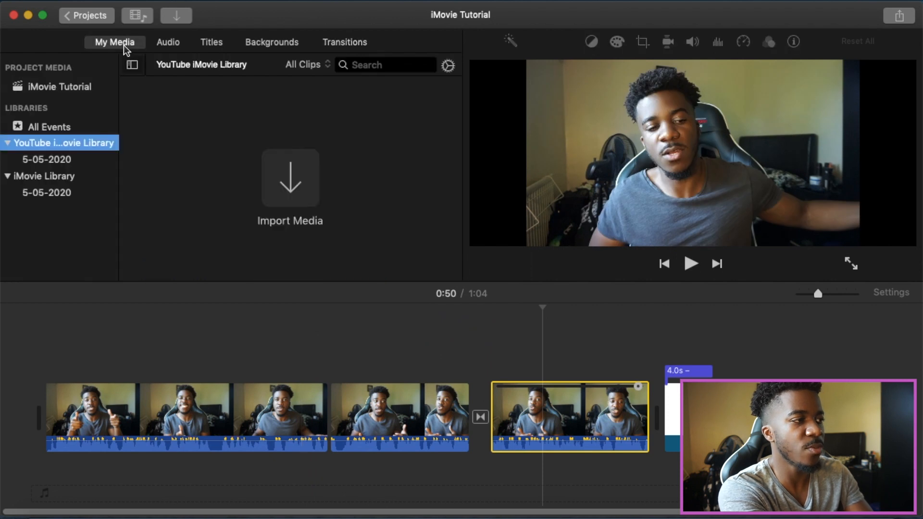
left_click(273, 201)
left_click_drag(273, 201, 47, 463)
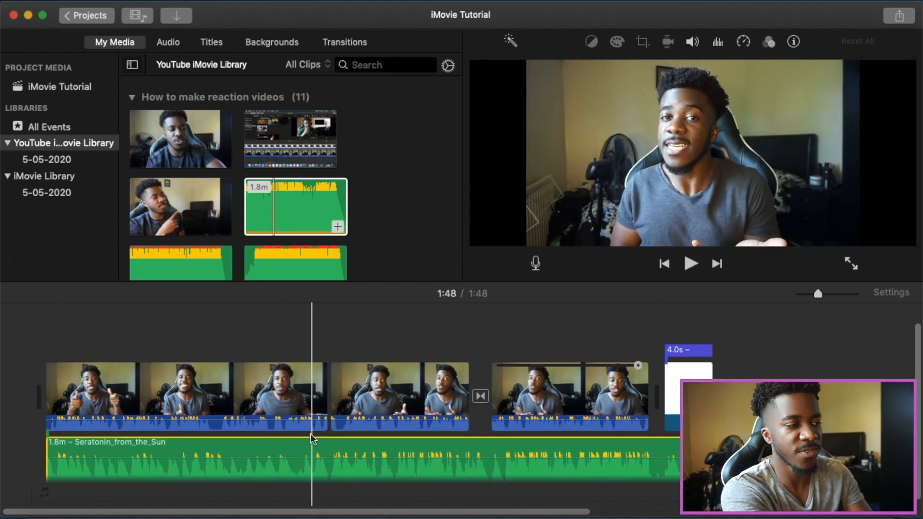
scroll(264, 457, "down", 1)
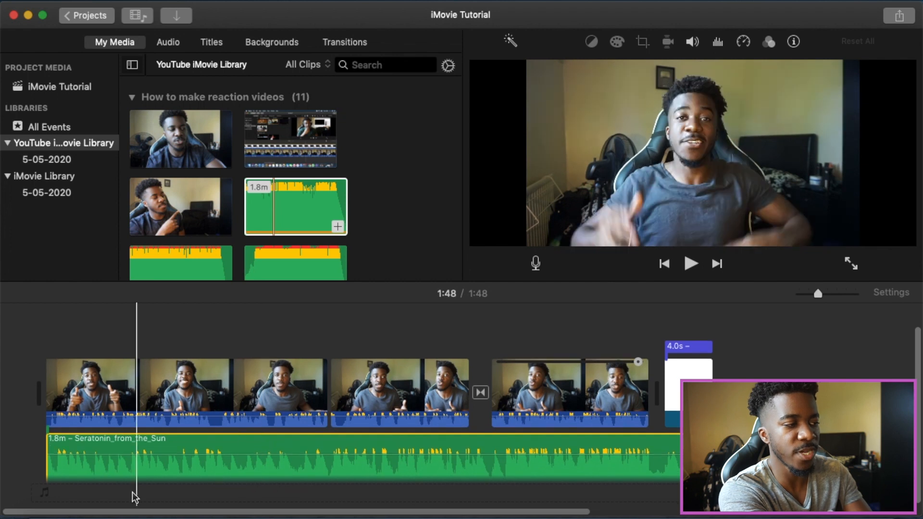
left_click_drag(162, 457, 155, 467)
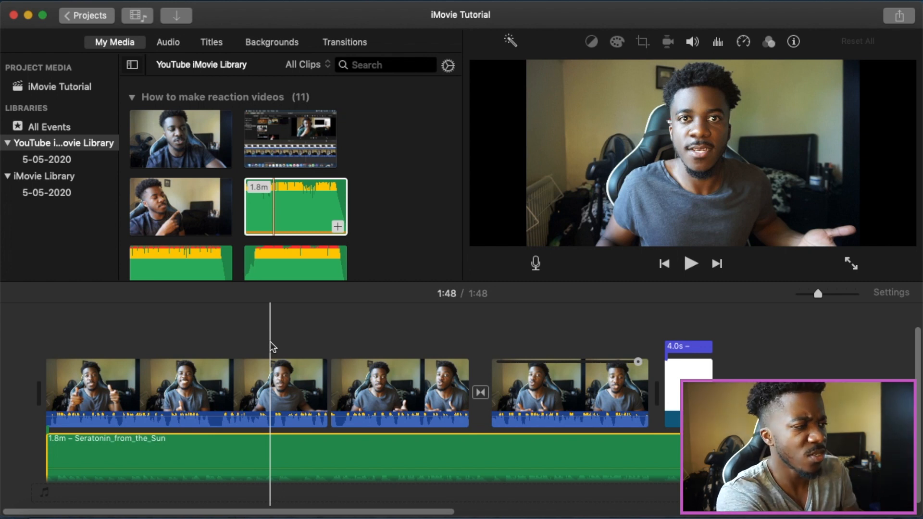
- Place the desktop computer image from the Subscribe & Notification bell event above the first clip, near its beginning, and select it
scroll(301, 233, "down", 10)
scroll(301, 233, "up", 5)
scroll(301, 232, "down", 5)
scroll(301, 232, "up", 1)
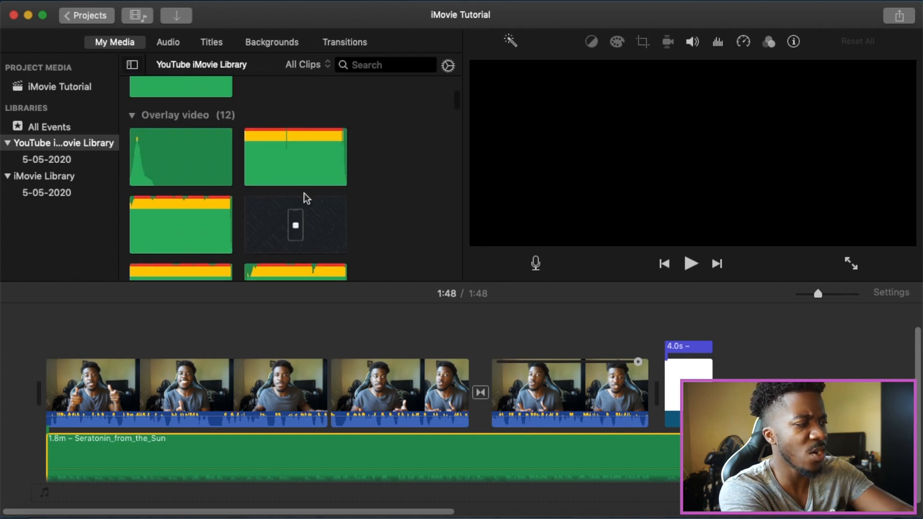
scroll(304, 194, "down", 15)
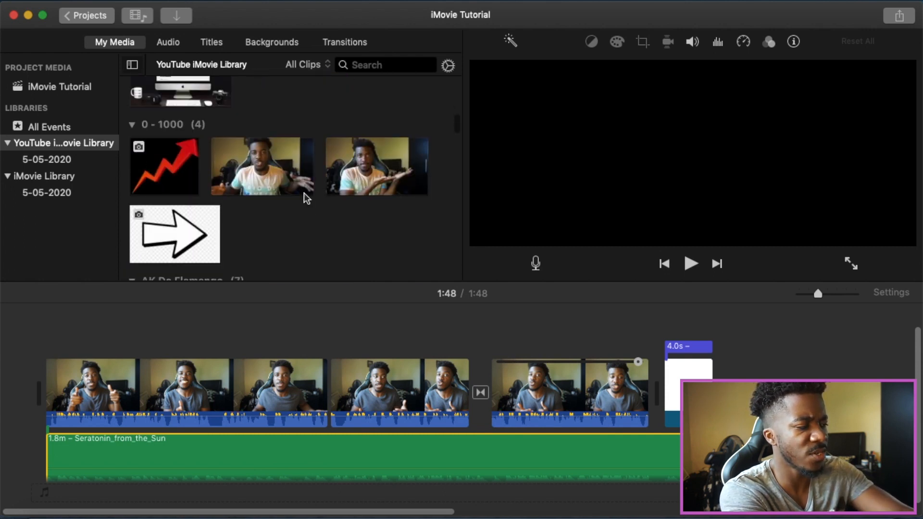
scroll(304, 194, "up", 10)
scroll(304, 192, "down", 5)
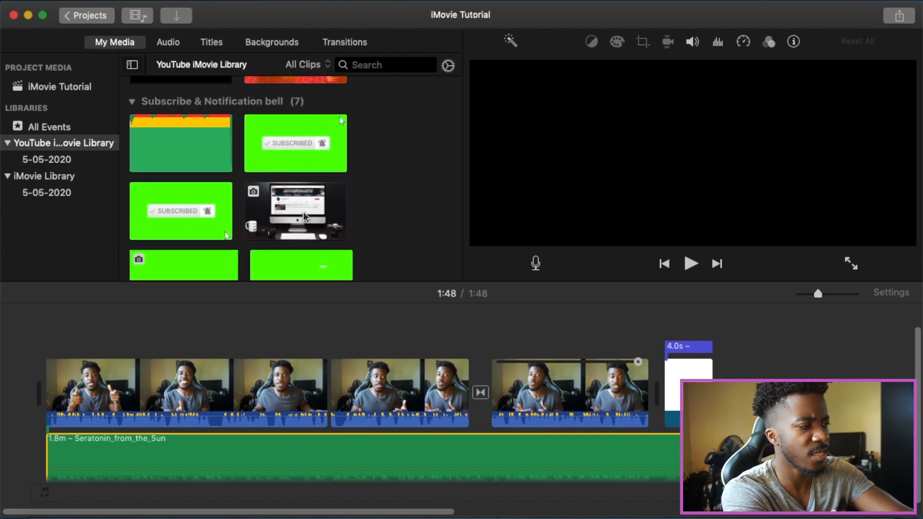
left_click_drag(304, 212, 85, 332)
left_click(103, 327)
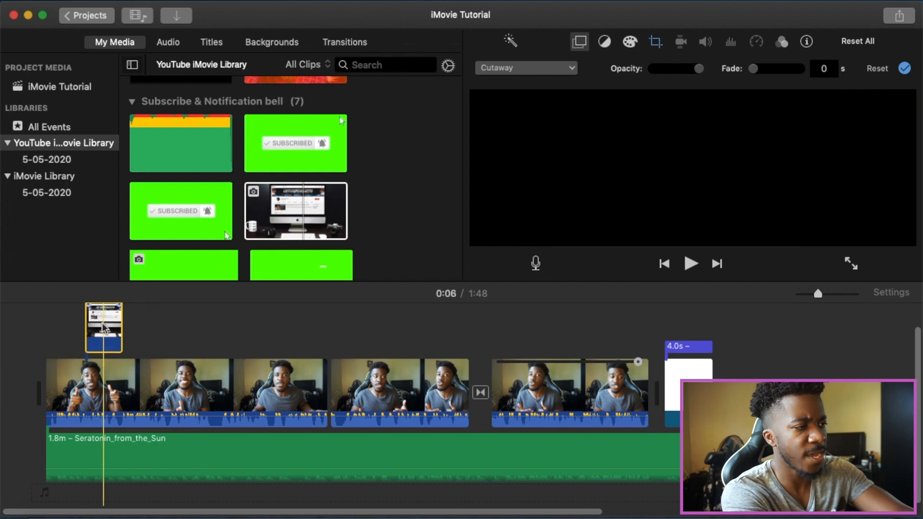
- Set the computer image's overlay style to Picture in Picture and reposition its inset within the upper right of the video frame
left_click(567, 68)
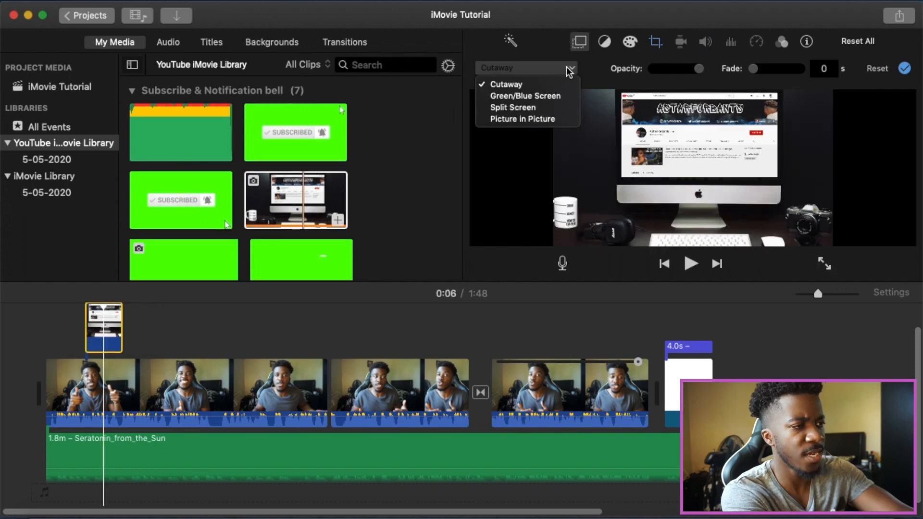
left_click(545, 120)
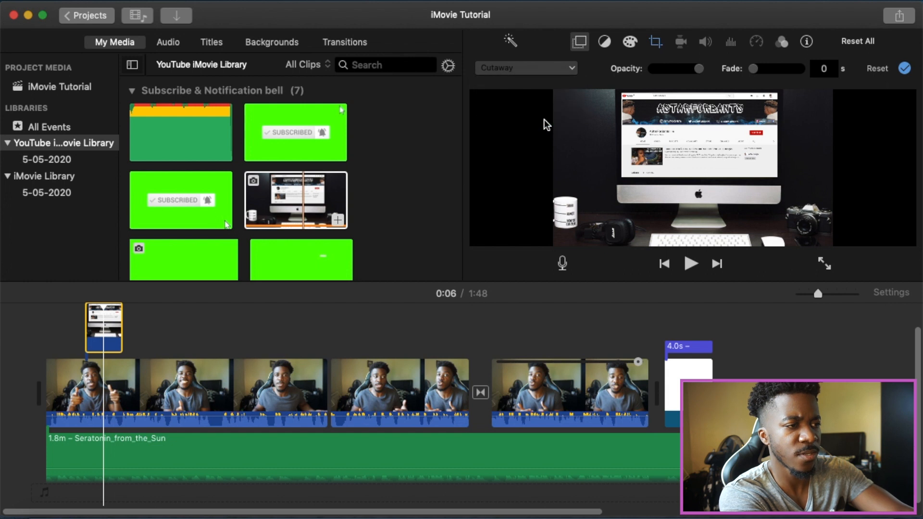
left_click_drag(727, 147, 656, 192)
left_click_drag(719, 173, 743, 157)
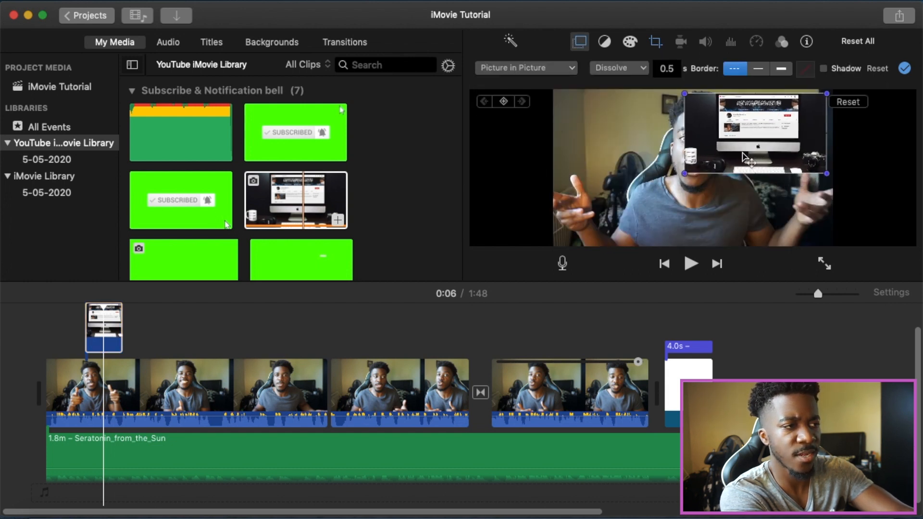
- Try the Split Screen and Green/Blue Screen overlay styles on the computer image
left_click(566, 68)
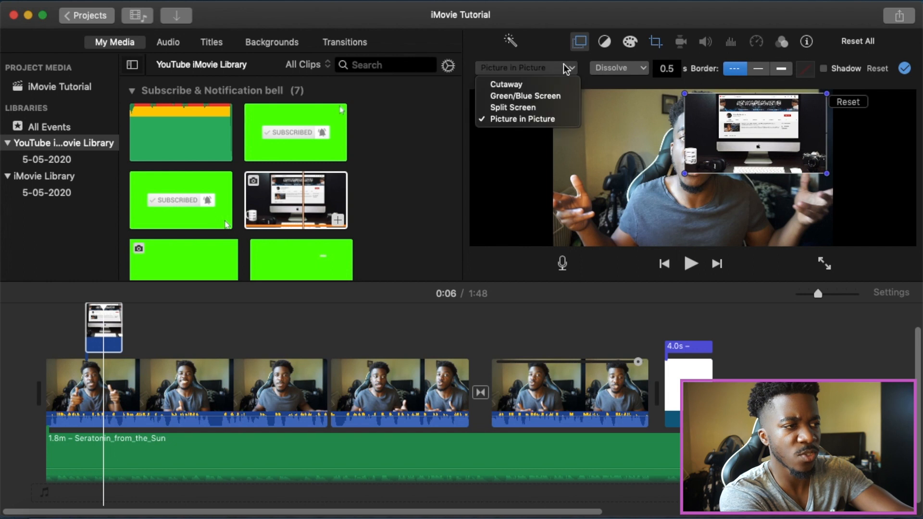
left_click(547, 107)
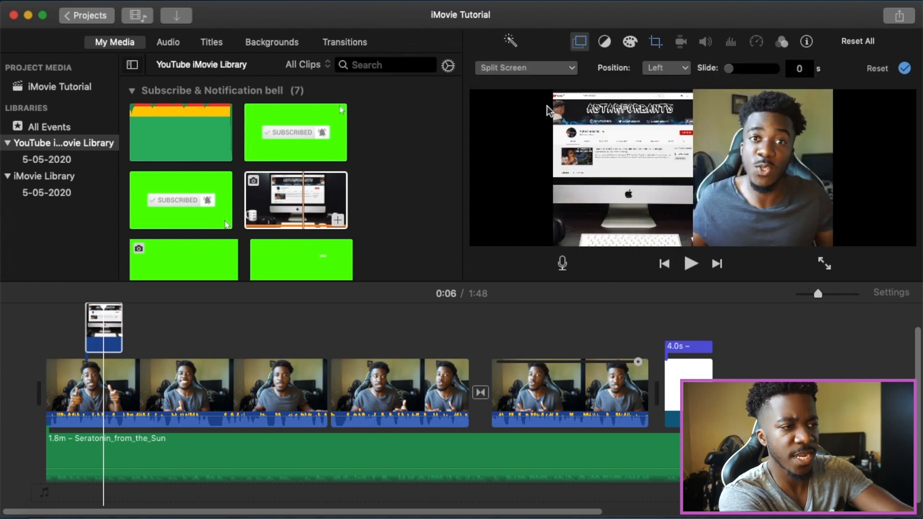
left_click(557, 69)
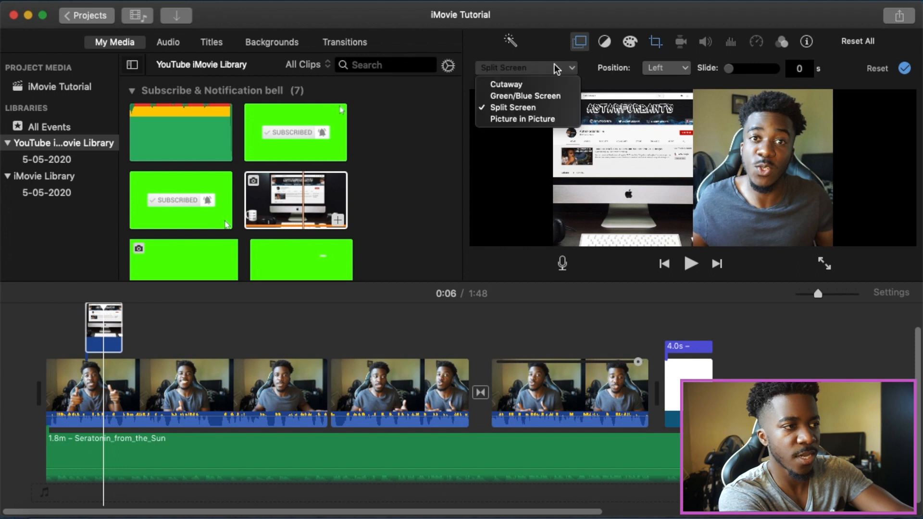
left_click(547, 96)
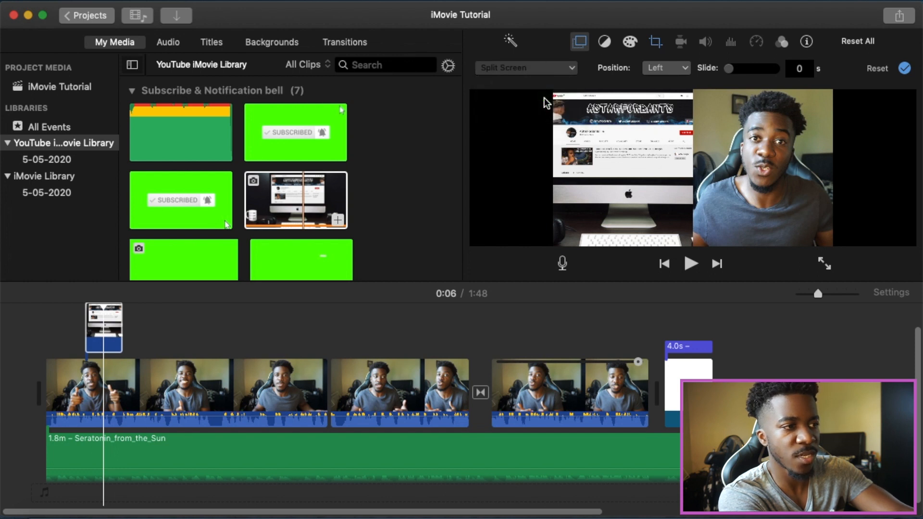
- Switch the computer image's overlay style to Picture in Picture after trying Cutaway, and move its inset to the upper-left corner of the video frame
left_click(553, 68)
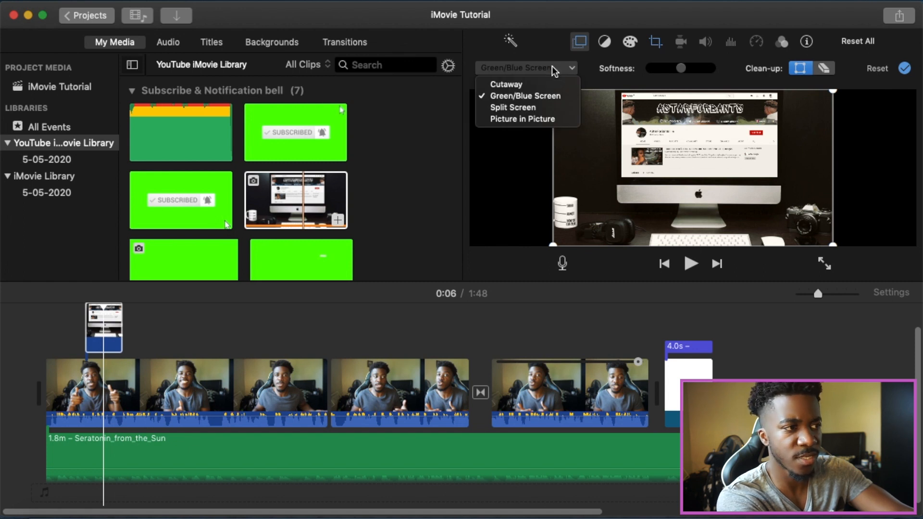
left_click(540, 86)
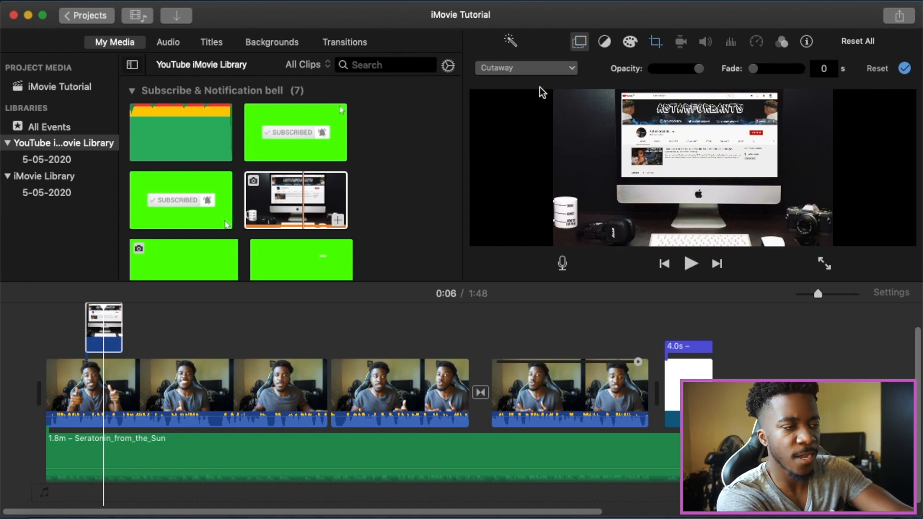
left_click(524, 72)
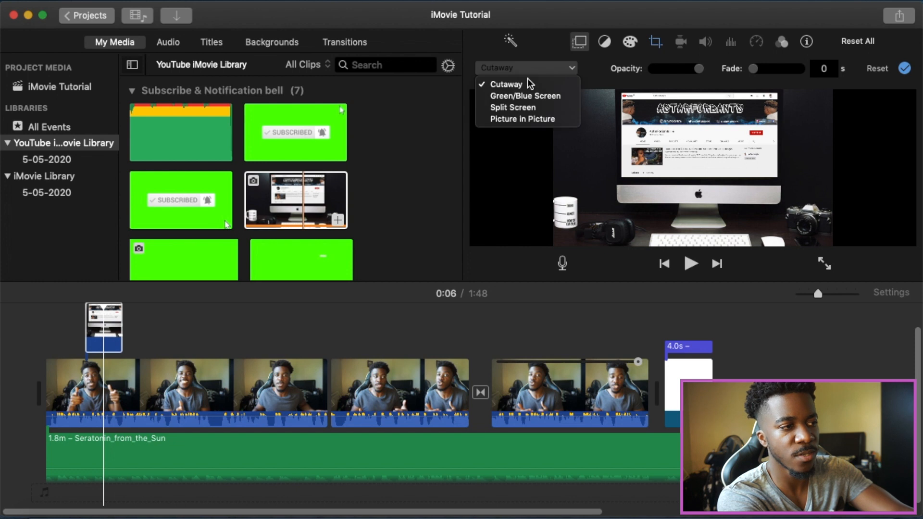
left_click(524, 126)
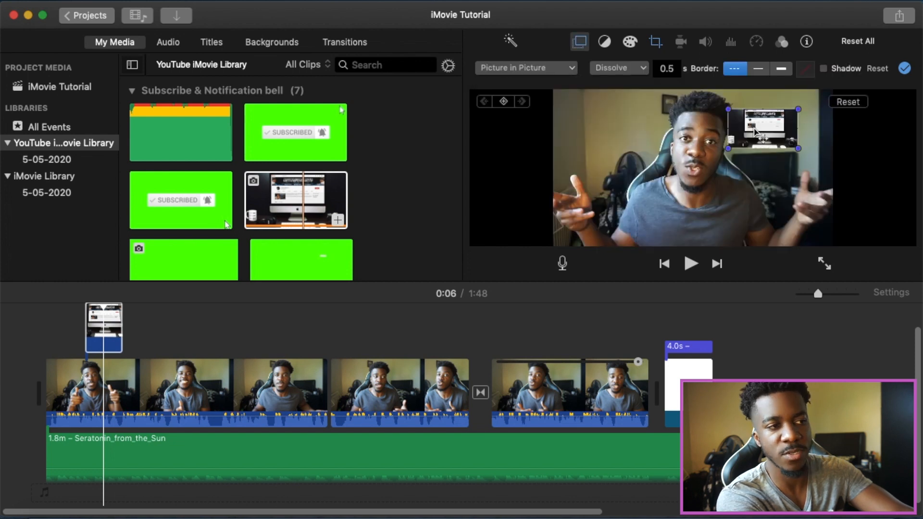
left_click_drag(755, 130, 588, 116)
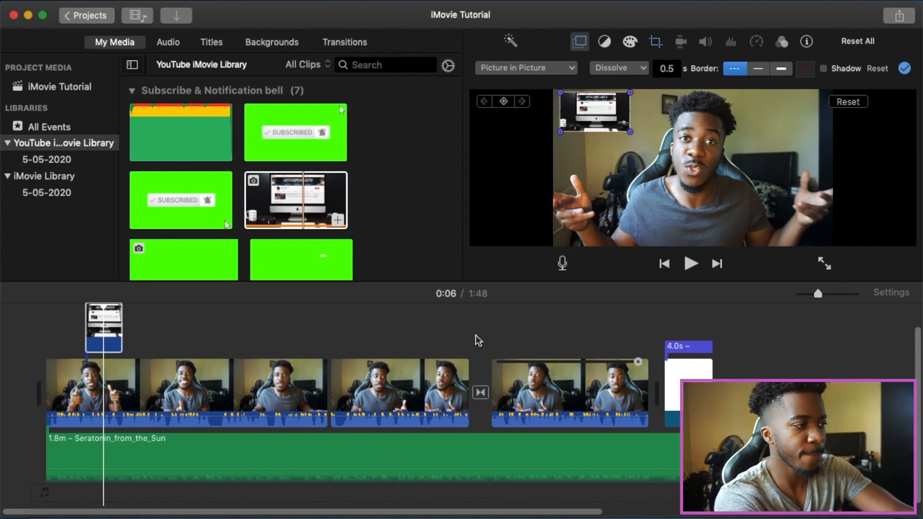
- Shift the computer image slightly earlier above the first clip, nearer the start of the timeline
left_click_drag(116, 330, 96, 330)
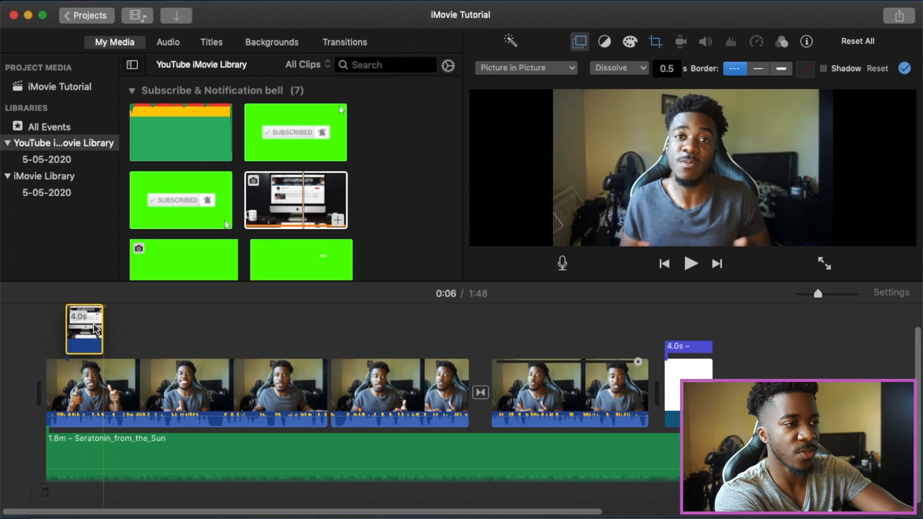
left_click(271, 324)
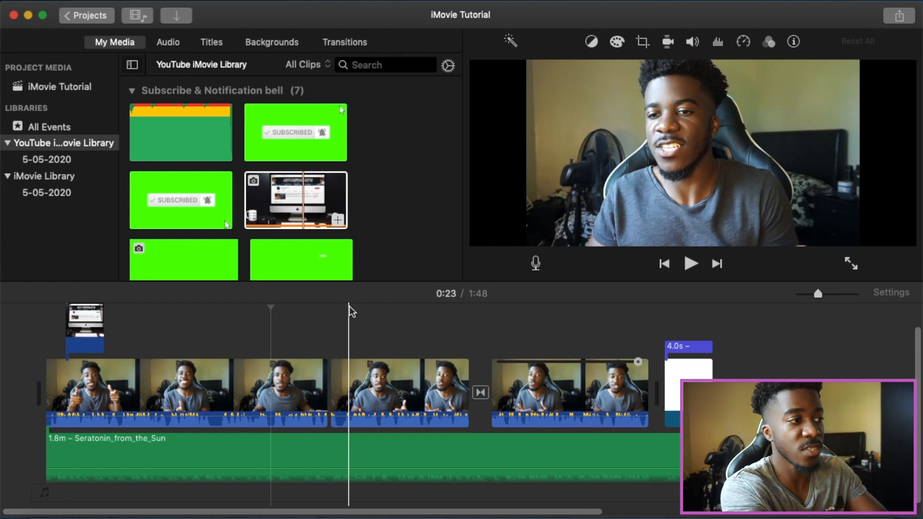
- Place the 8.0s green-screen Subscribed clip above the cut between the first two clips and set its overlay style to Green/Blue Screen
left_click_drag(188, 208, 294, 323)
left_click(323, 327)
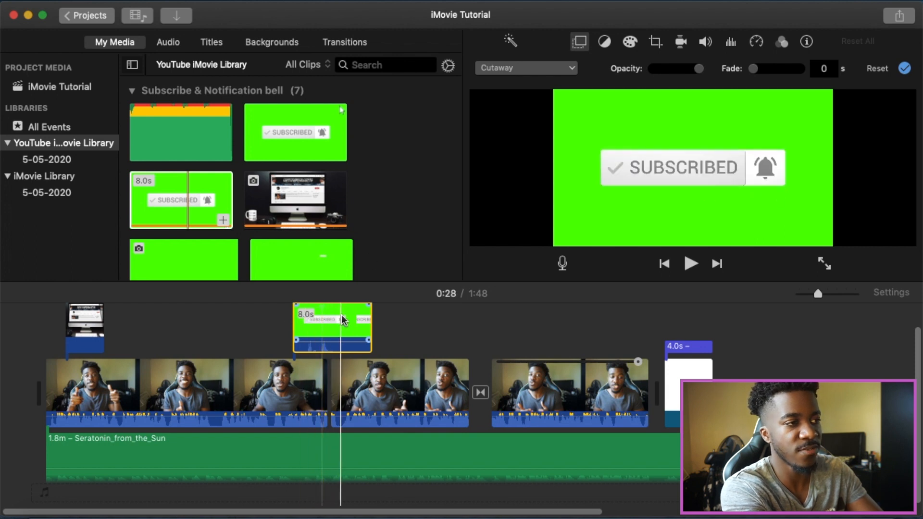
left_click(553, 68)
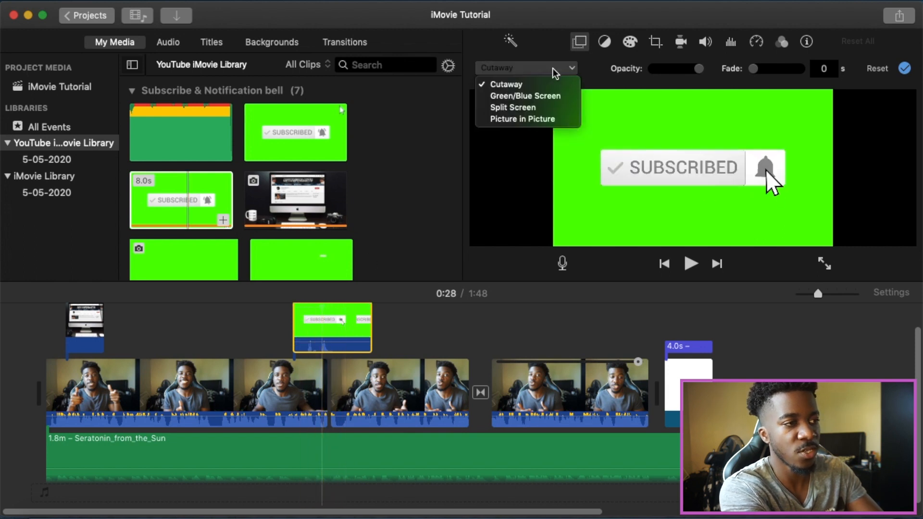
left_click(534, 96)
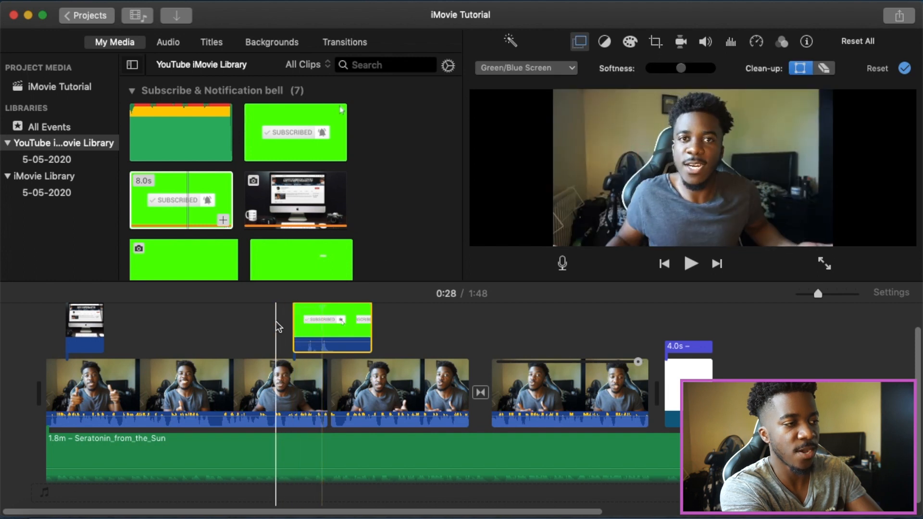